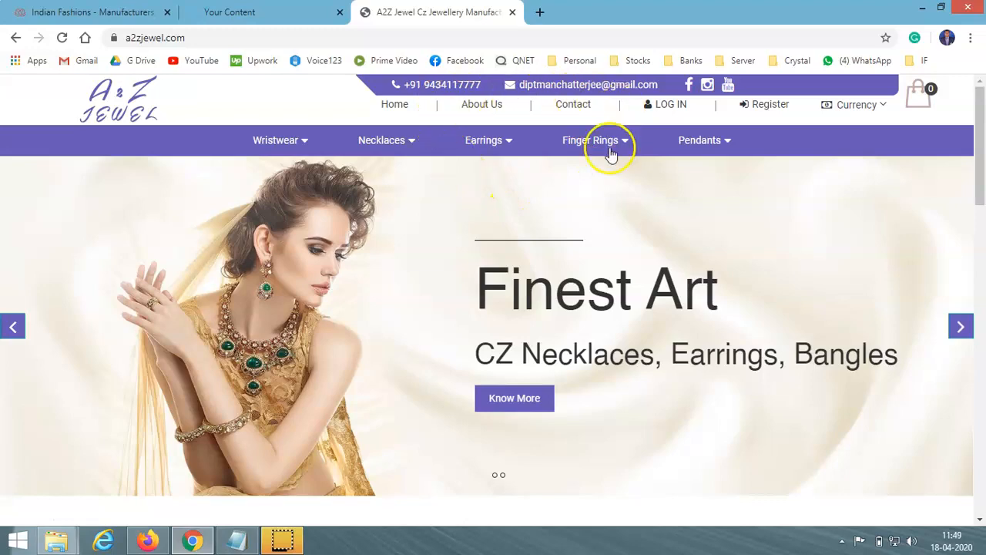
Step: Look over the storefront home page, switch to Firefox and log in to Dealer Administration with the prefilled credentials
left_click_drag(980, 135, 982, 424)
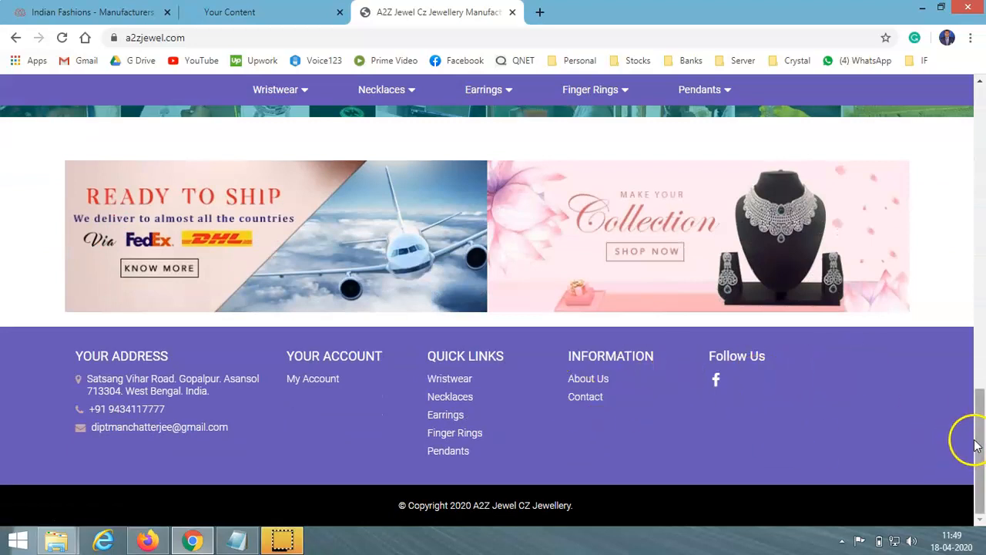
left_click_drag(973, 418, 982, 101)
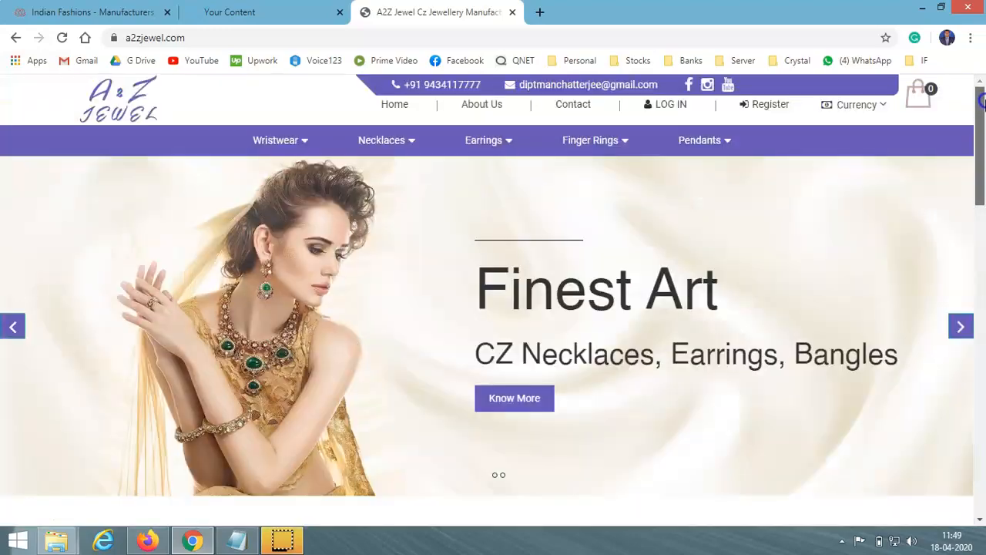
left_click(148, 540)
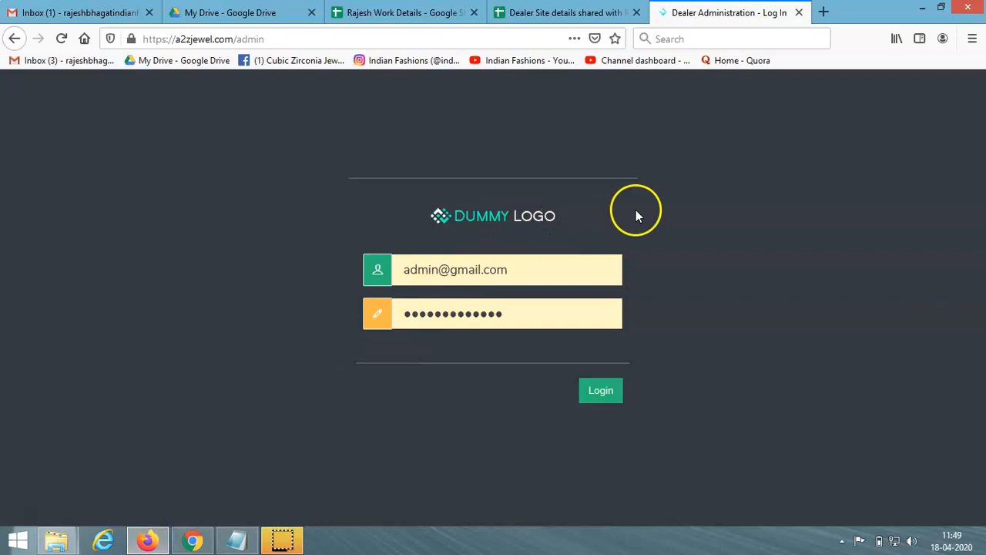
left_click(599, 391)
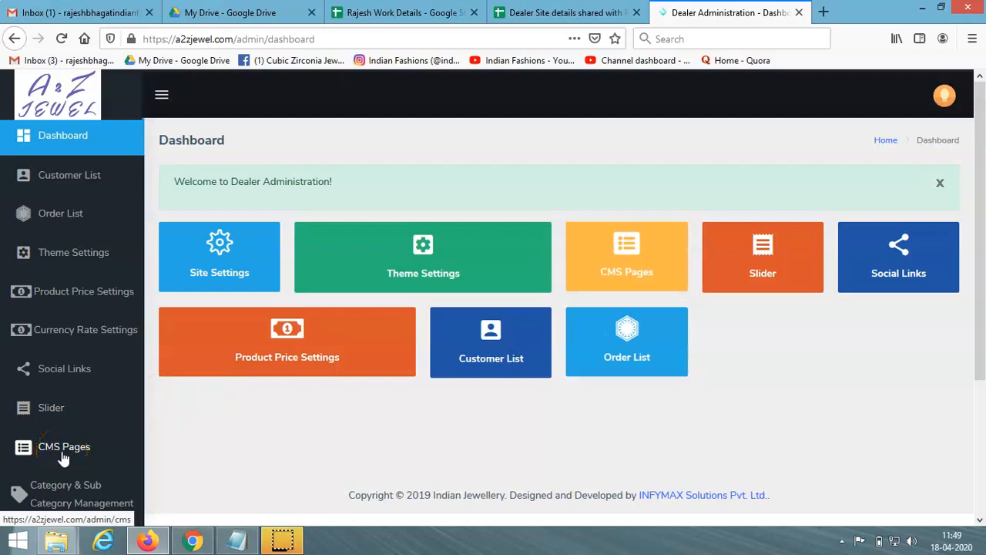
left_click(624, 263)
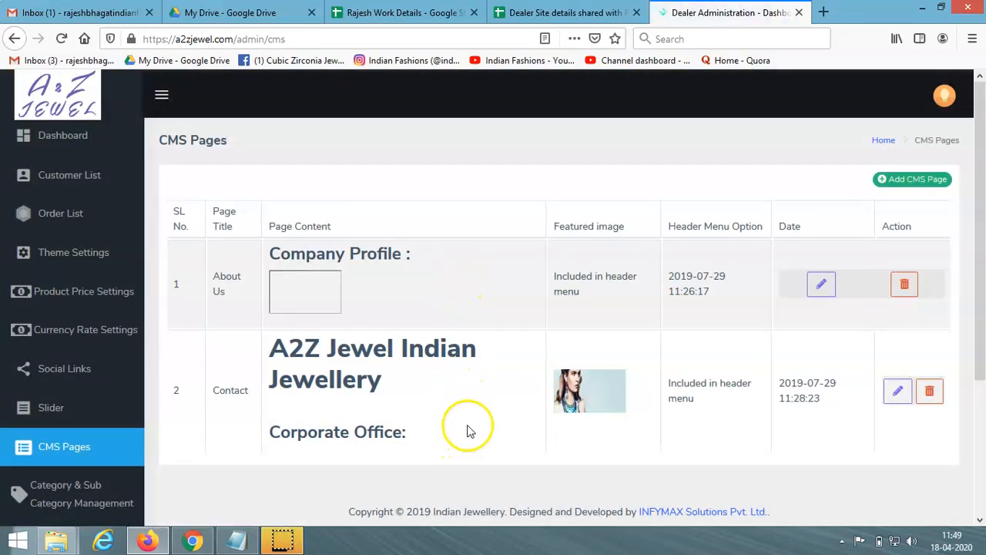
left_click(922, 182)
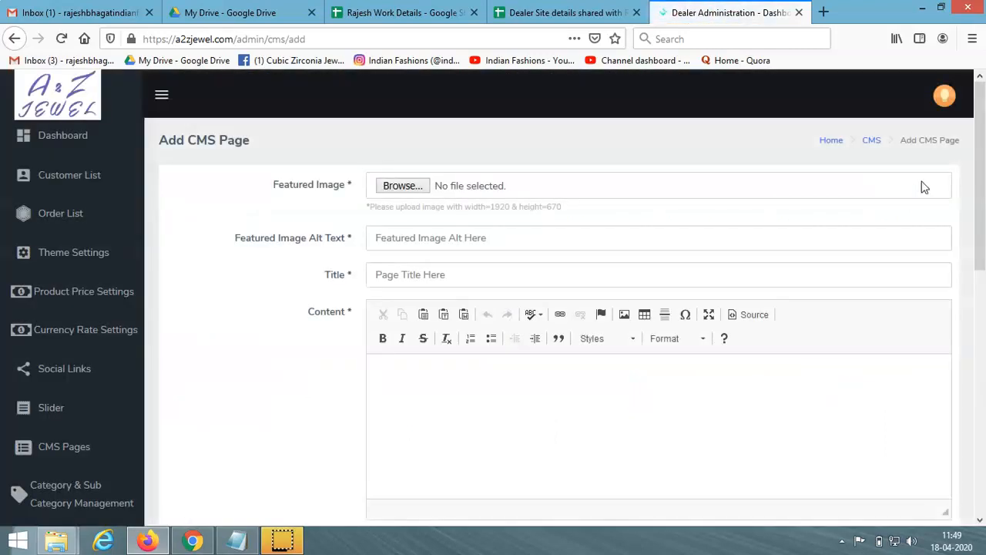
left_click(403, 188)
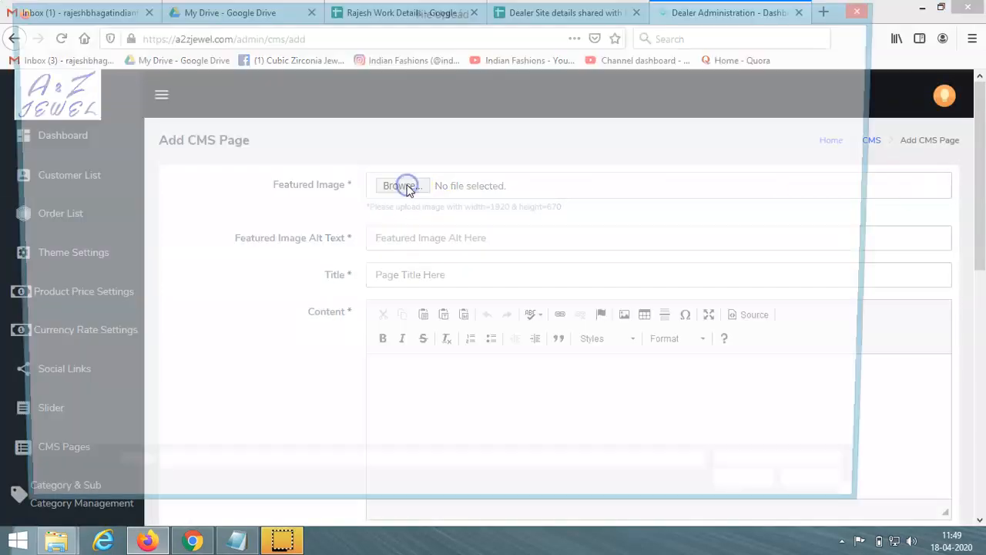
left_click(374, 135)
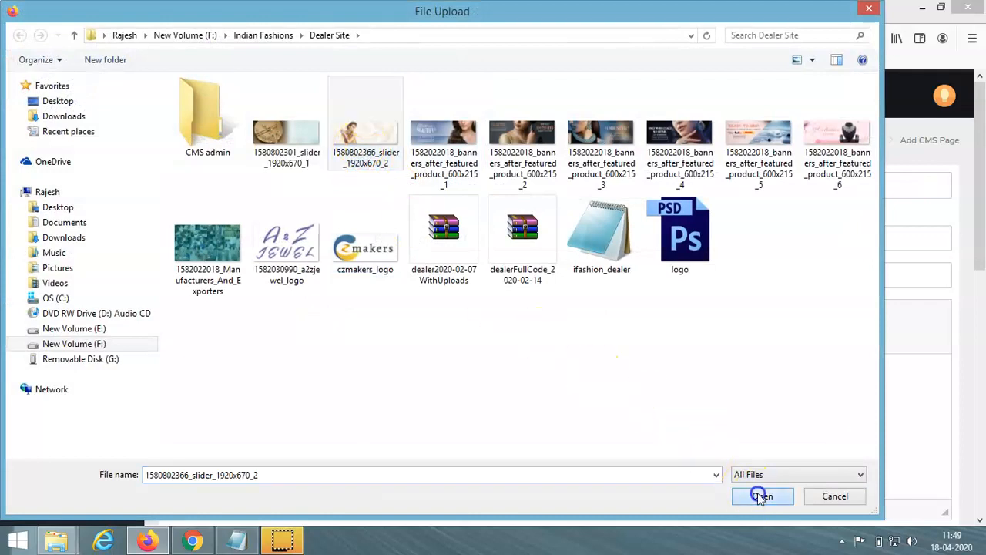
left_click(762, 495)
left_click_drag(464, 206, 588, 211)
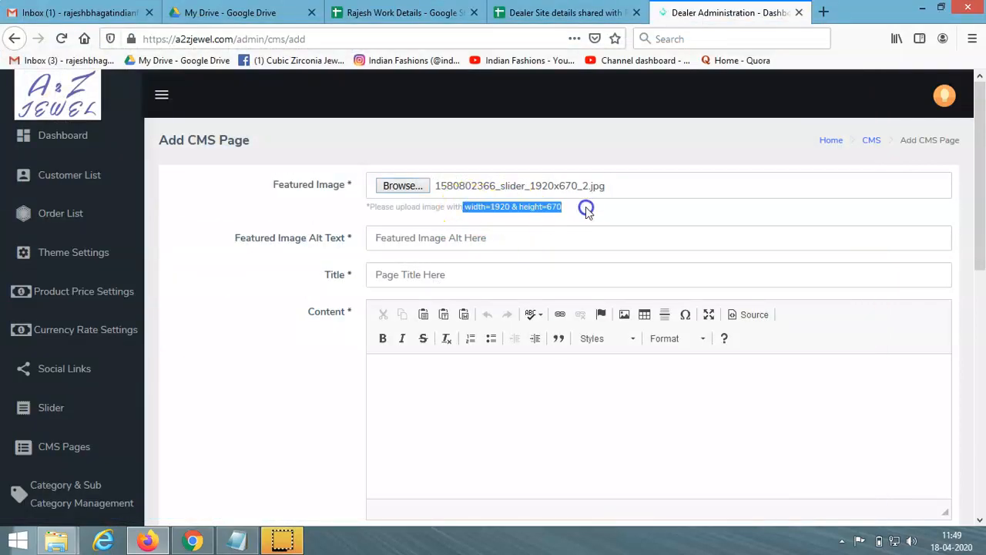
Step: Set the featured image alt text to "Indian Fashions Help" and the page title to "Help"
left_click(415, 238)
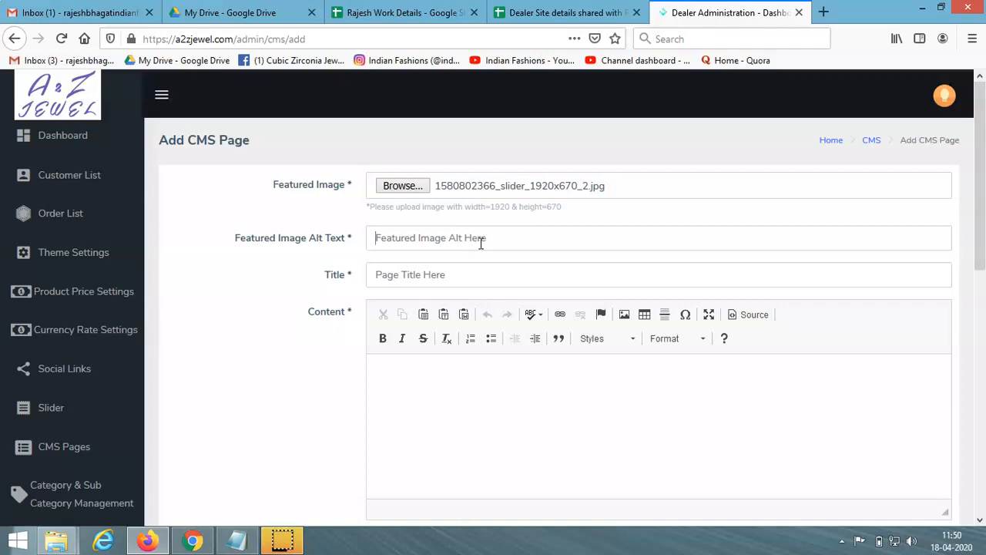
type("in")
key("Down")
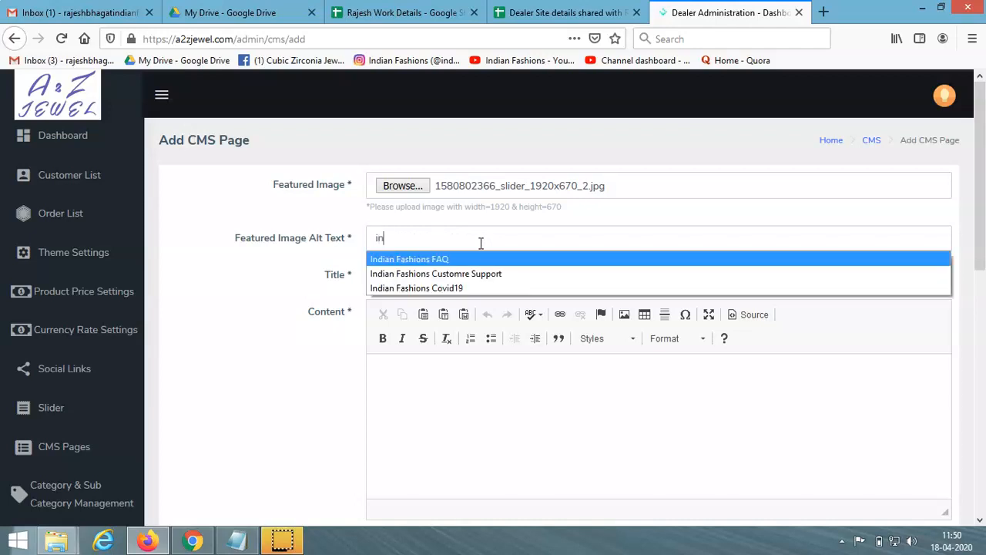
key("Return")
key("BackSpace")
key("BackSpace")
key("BackSpace")
type("H")
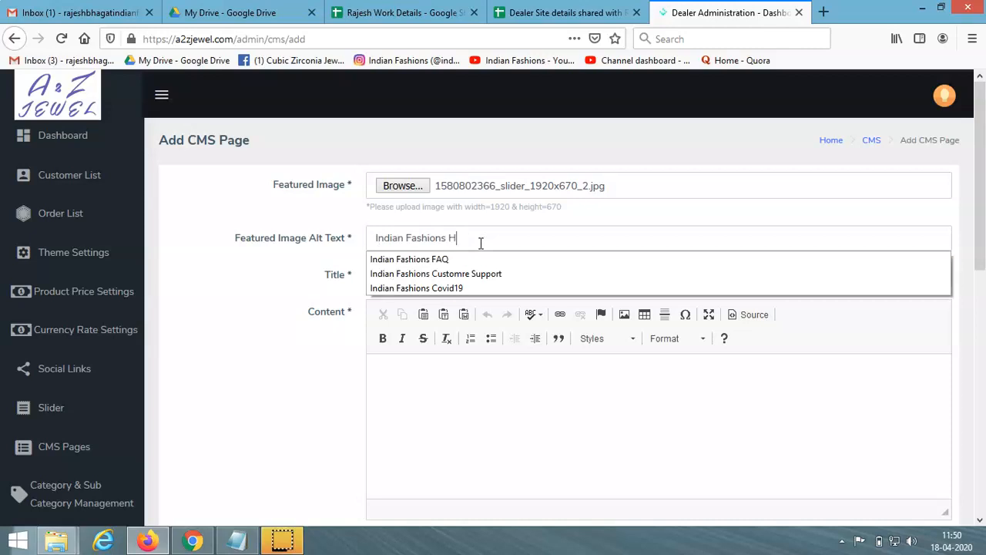
type("elp")
left_click(450, 274)
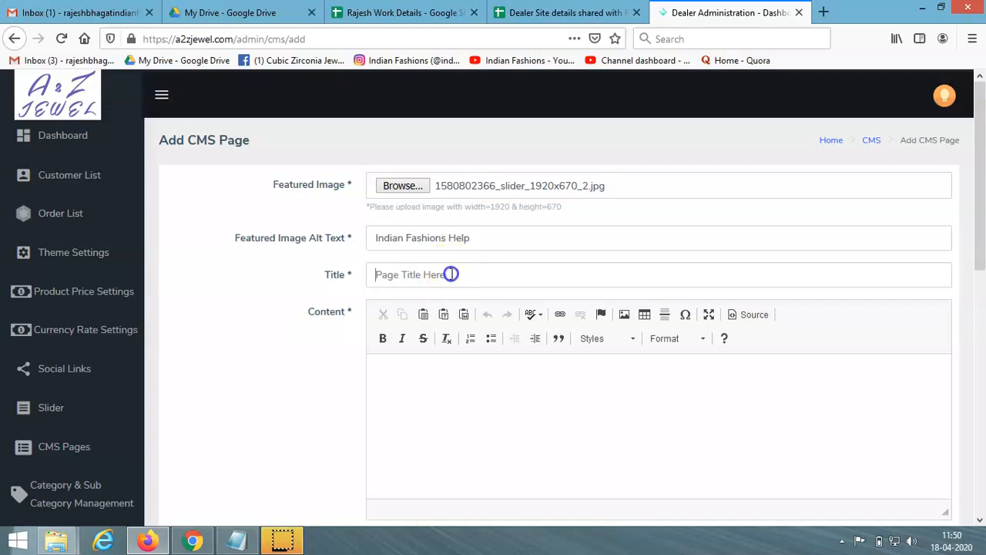
type("Hel")
Step: Enter "This is help section" as the page content and submit the new CMS page
left_click(422, 363)
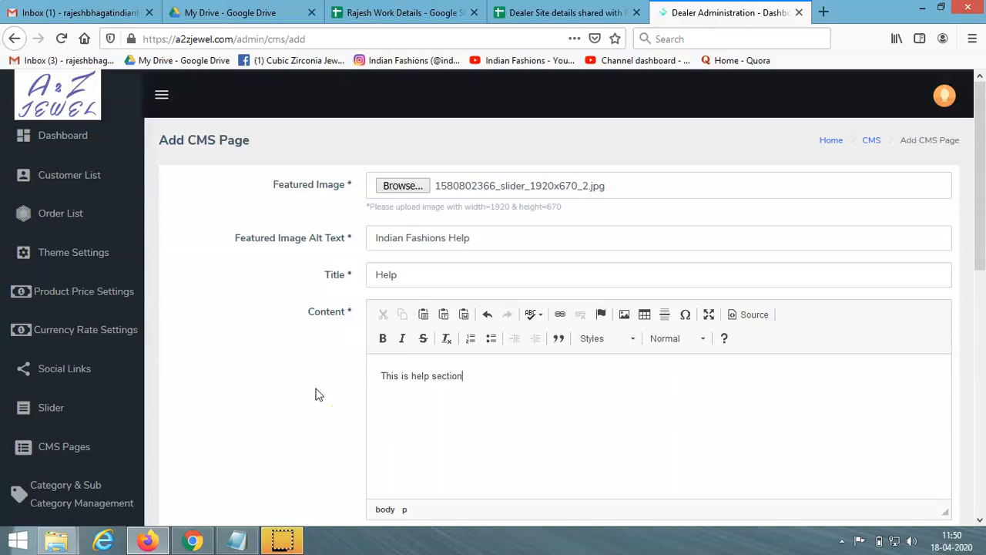
scroll(315, 394, "down", 7)
left_click(207, 446)
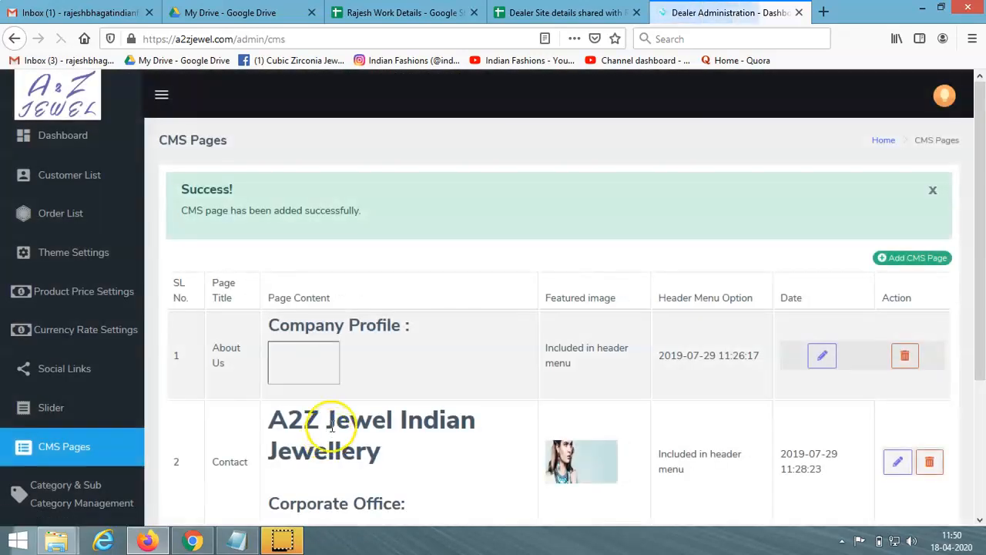
Step: Check the Help page's row in the CMS page list and open that page for editing
scroll(330, 429, "down", 3)
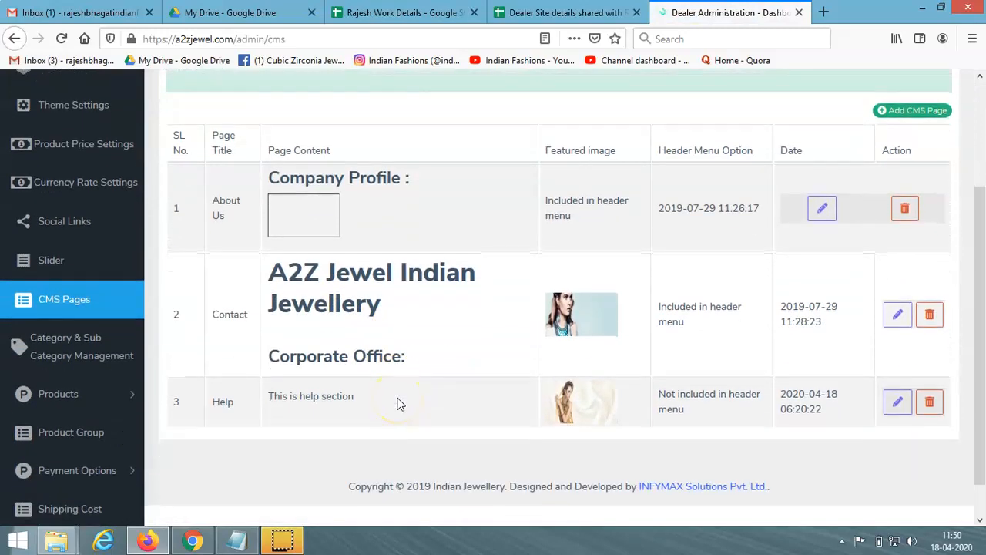
key("alt+Tab")
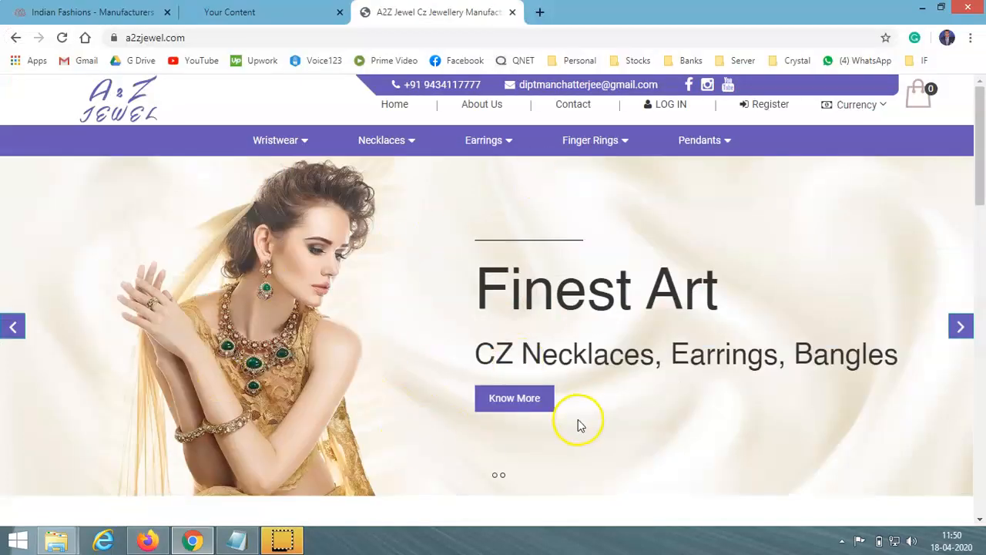
key("alt+Tab")
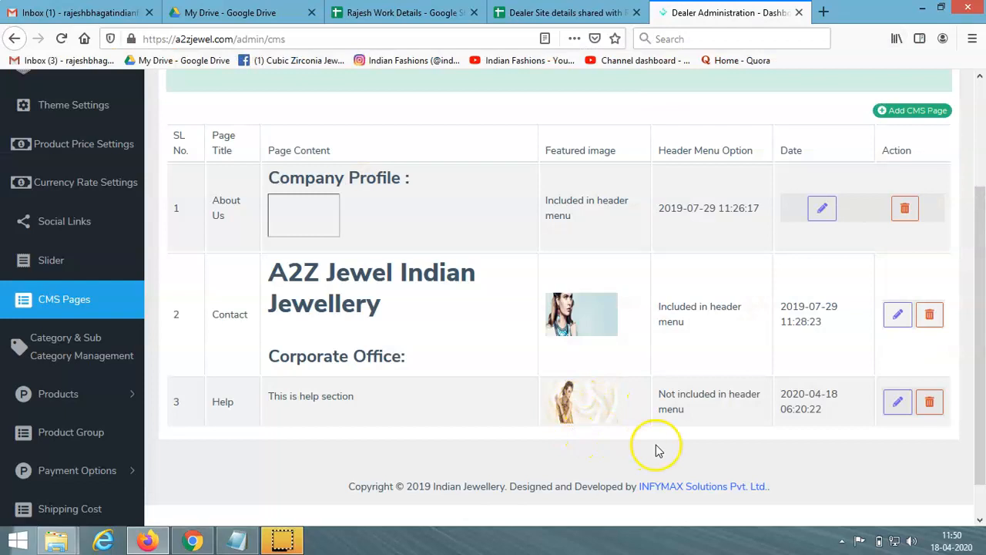
scroll(658, 451, "down", 1)
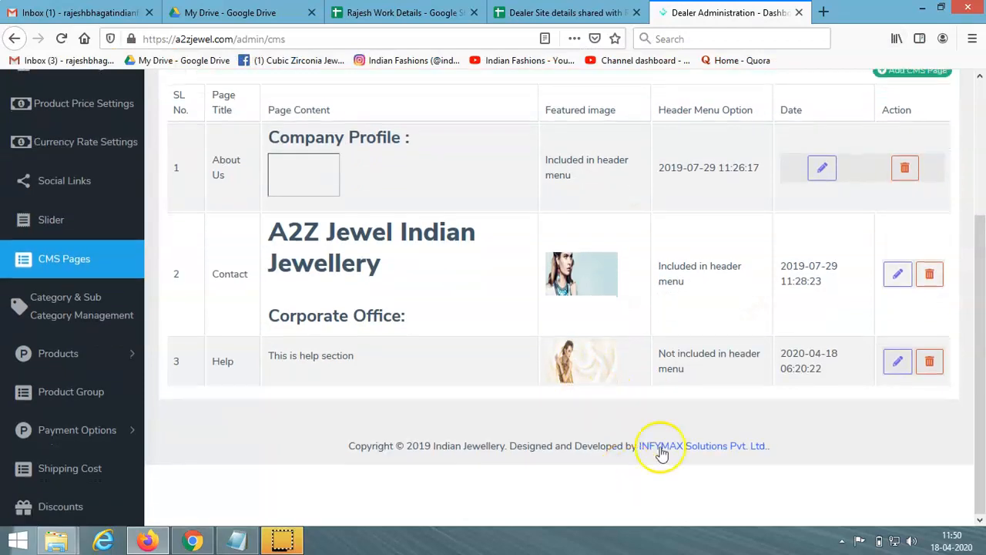
left_click(696, 376)
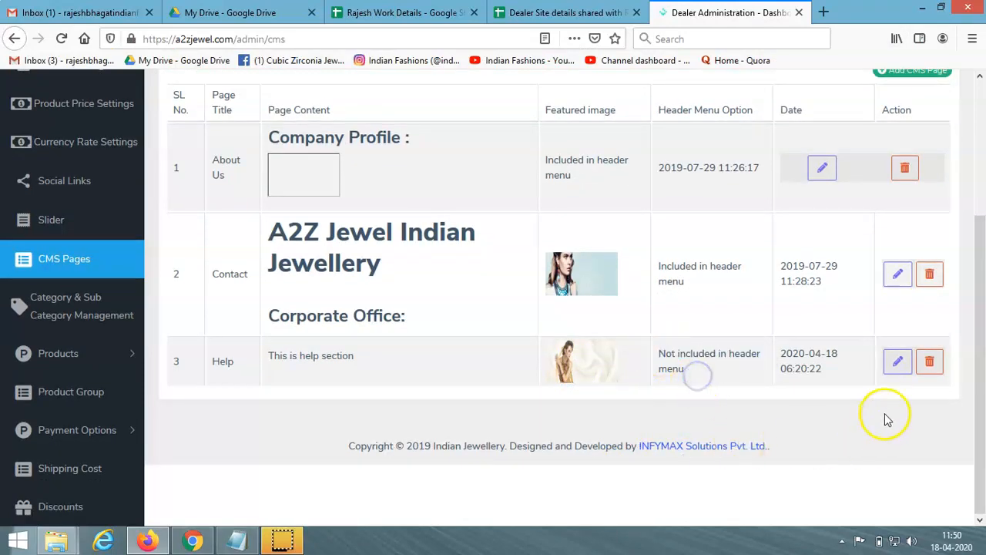
left_click(898, 364)
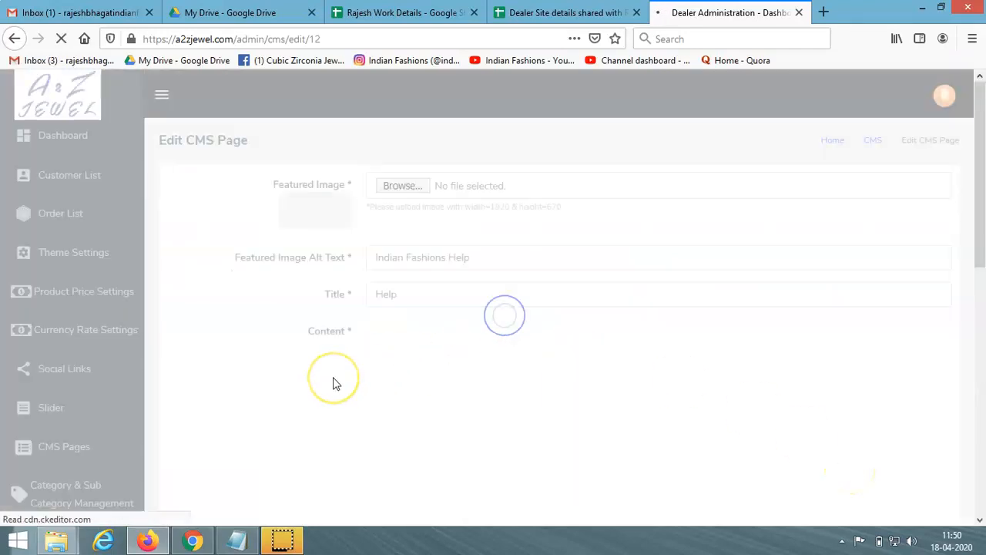
Step: Try to include the Help page in the header and footer menus with order 10 for both
scroll(332, 378, "down", 8)
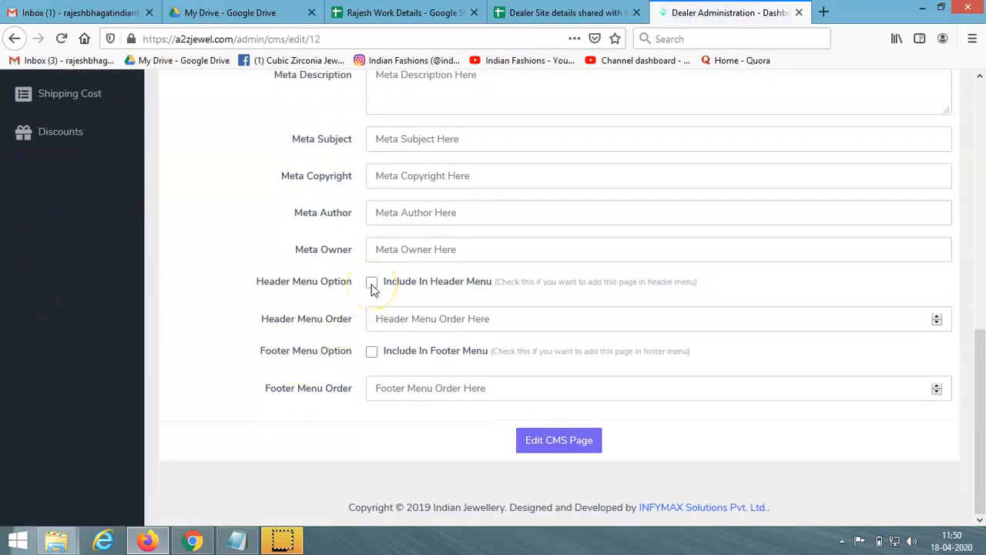
left_click(371, 352)
left_click(389, 321)
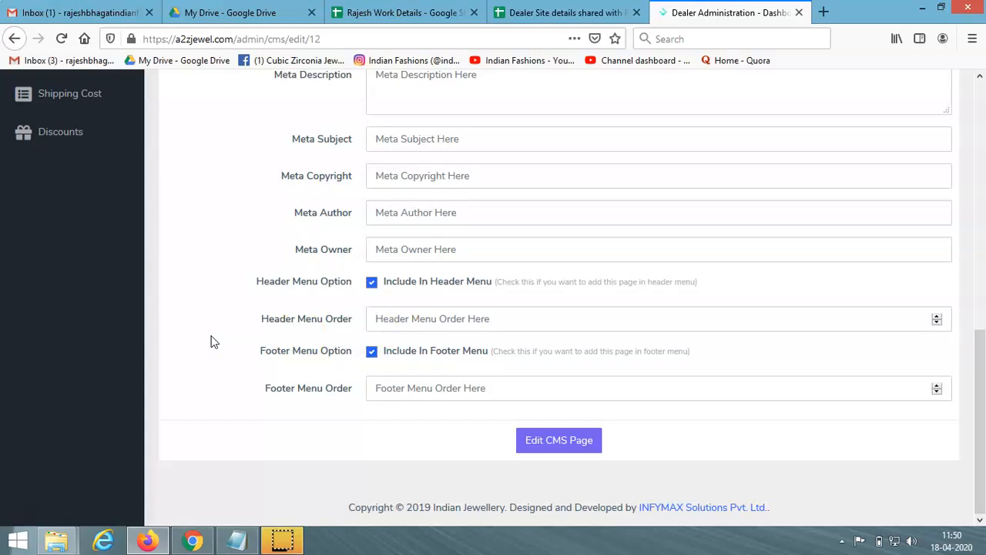
left_click(380, 390)
type("10")
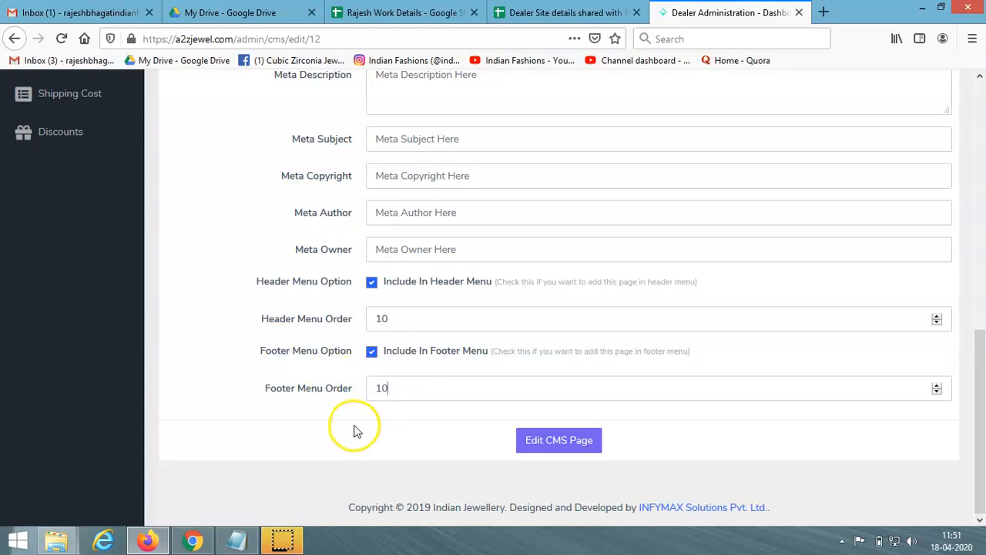
left_click(571, 445)
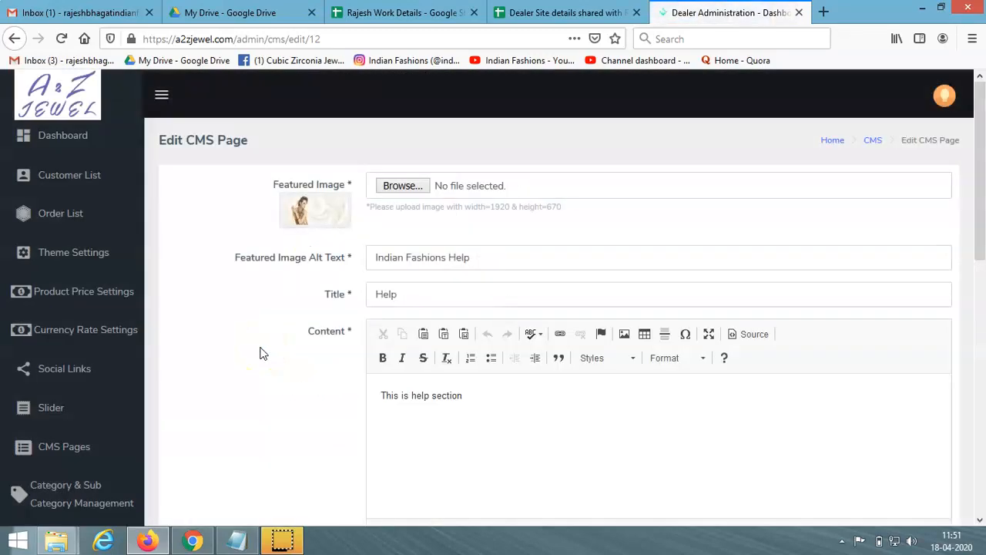
Step: Include the Help page in the header and footer menus with order 11 for both, and save the page
scroll(259, 353, "down", 8)
left_click(373, 252)
left_click(372, 335)
left_click(383, 285)
type("11")
left_click(376, 371)
type("11")
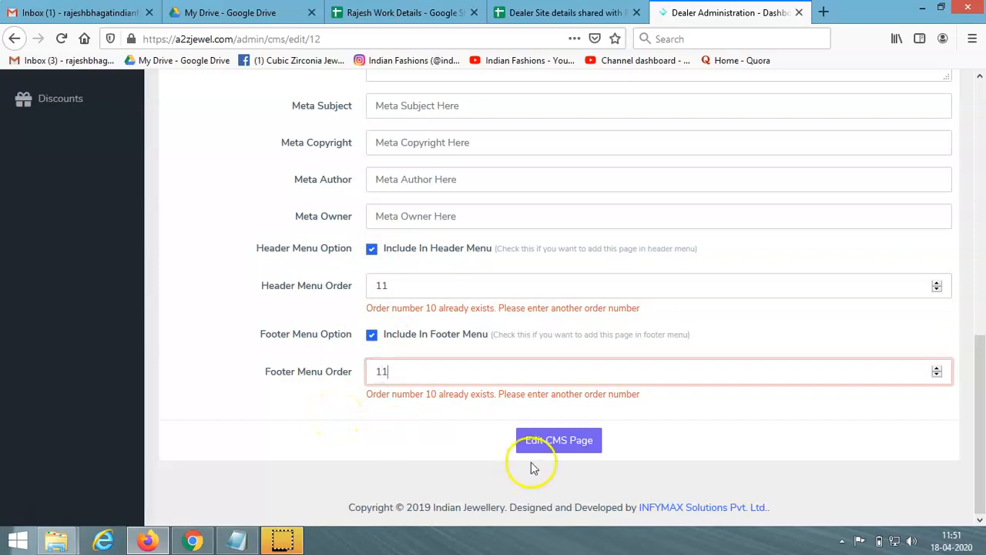
left_click(559, 447)
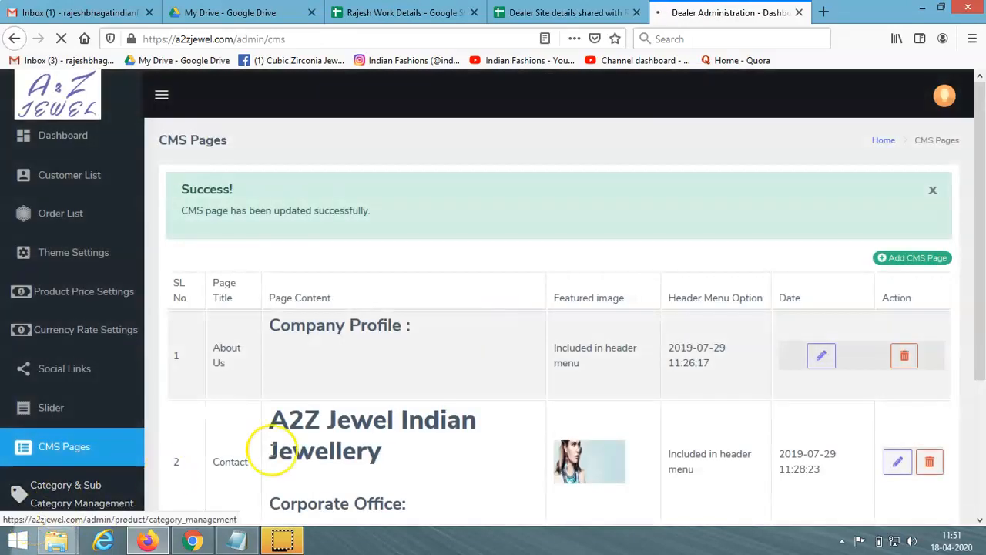
Step: Switch to Chrome, reload the storefront and open the Help page from the footer's Information links
scroll(530, 396, "down", 3)
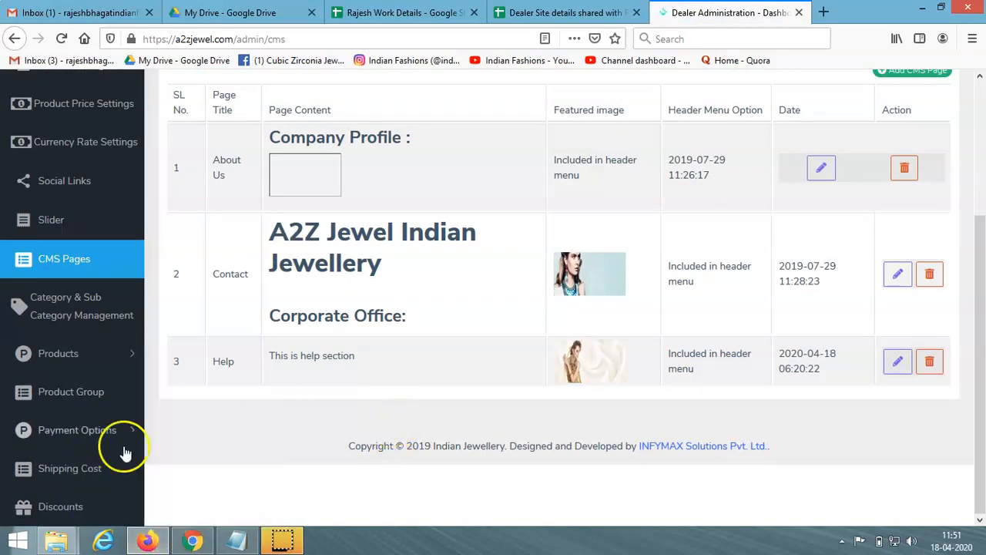
left_click(193, 539)
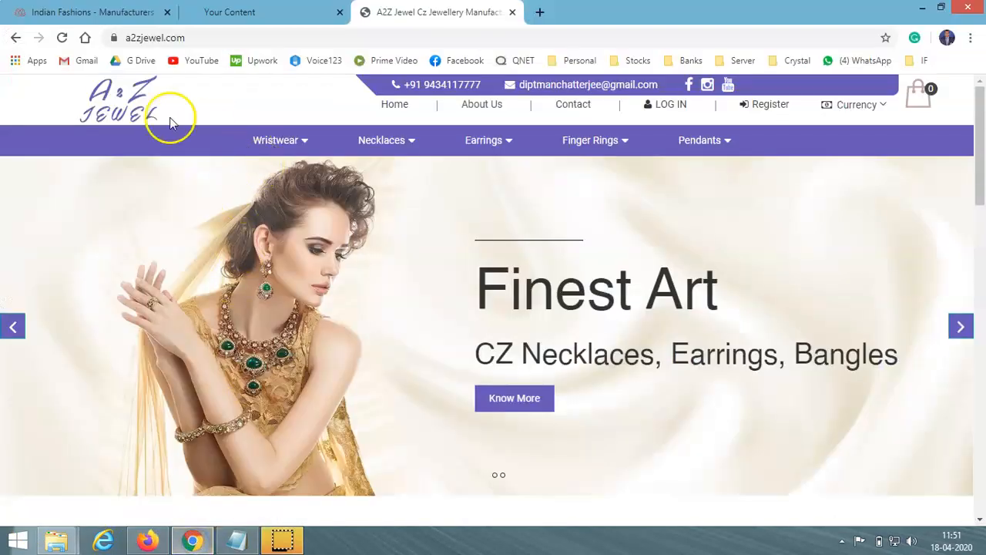
left_click(63, 38)
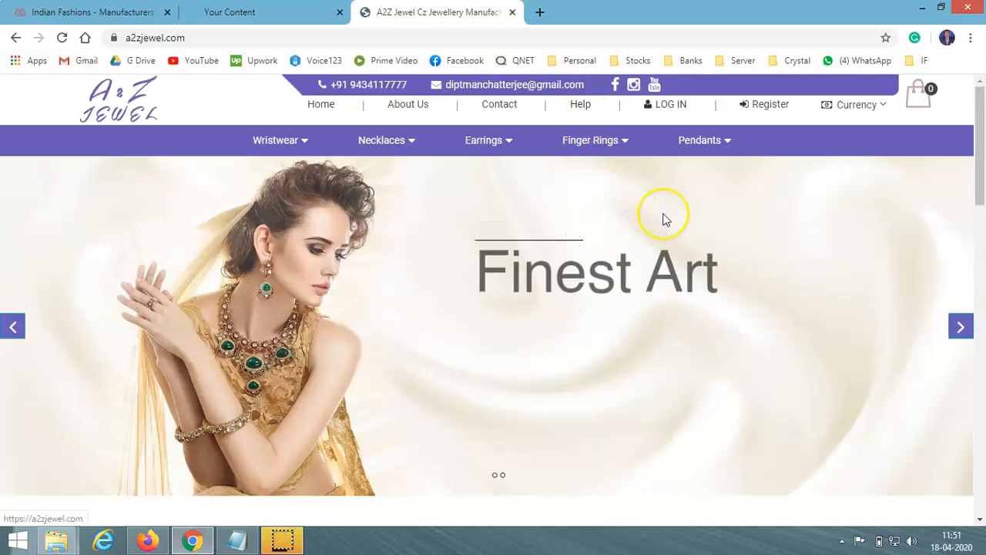
scroll(662, 213, "down", 8)
scroll(663, 213, "down", 5)
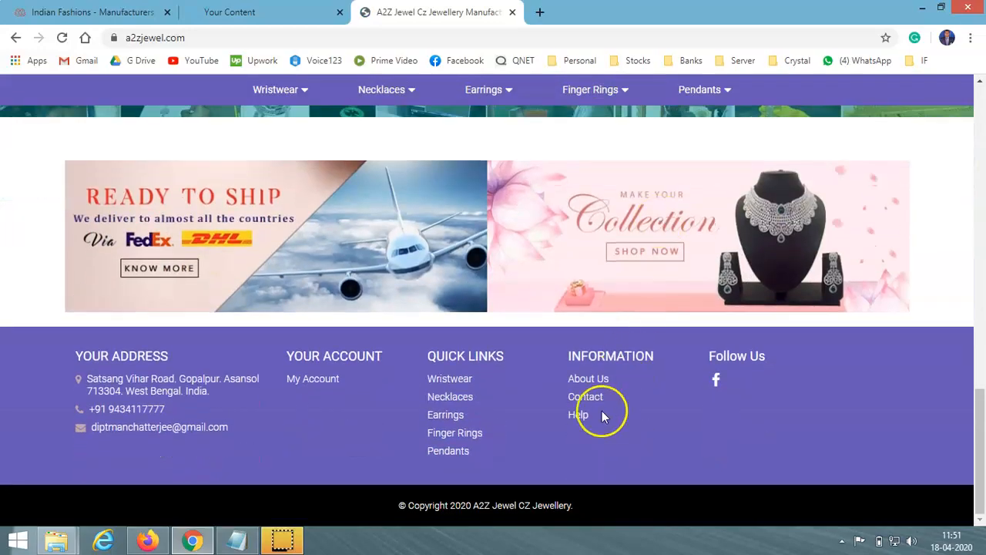
left_click(578, 417)
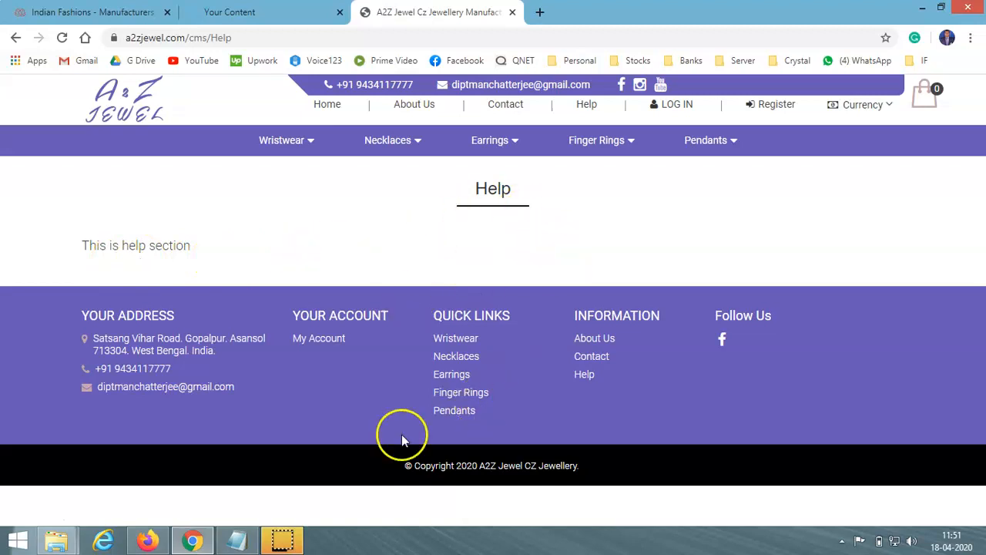
Step: Switch to Firefox, open the Help page for editing and replace its content text with "Best support and help"
left_click(148, 539)
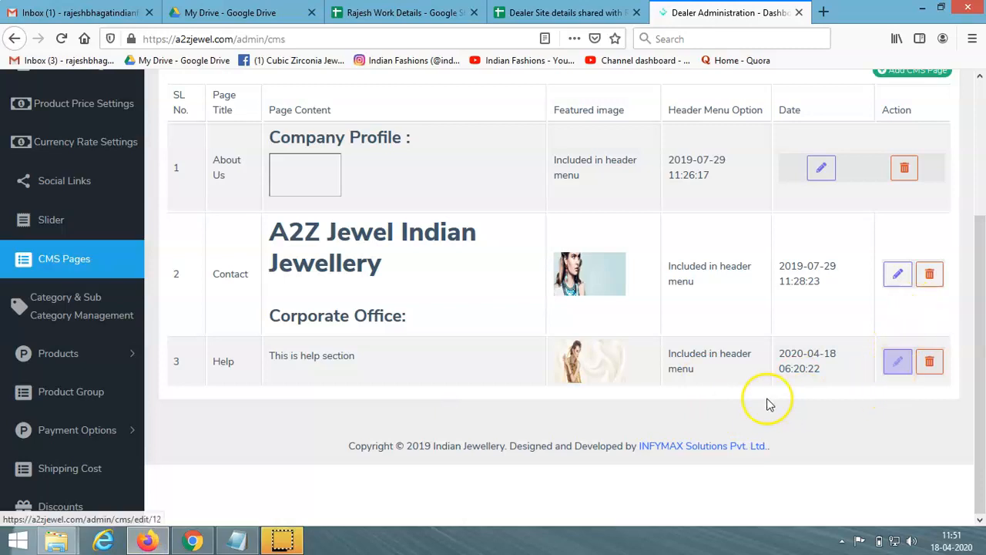
left_click(898, 362)
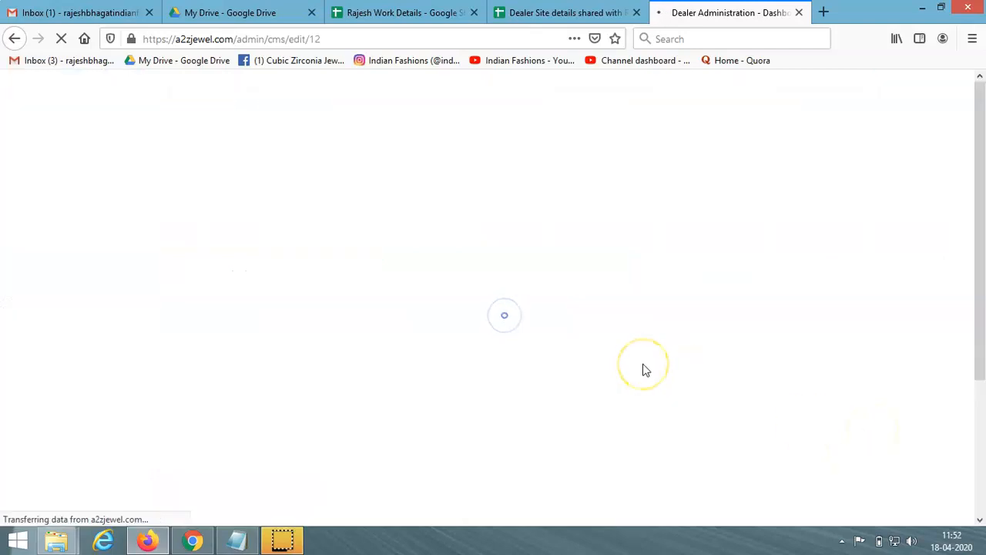
scroll(632, 370, "down", 3)
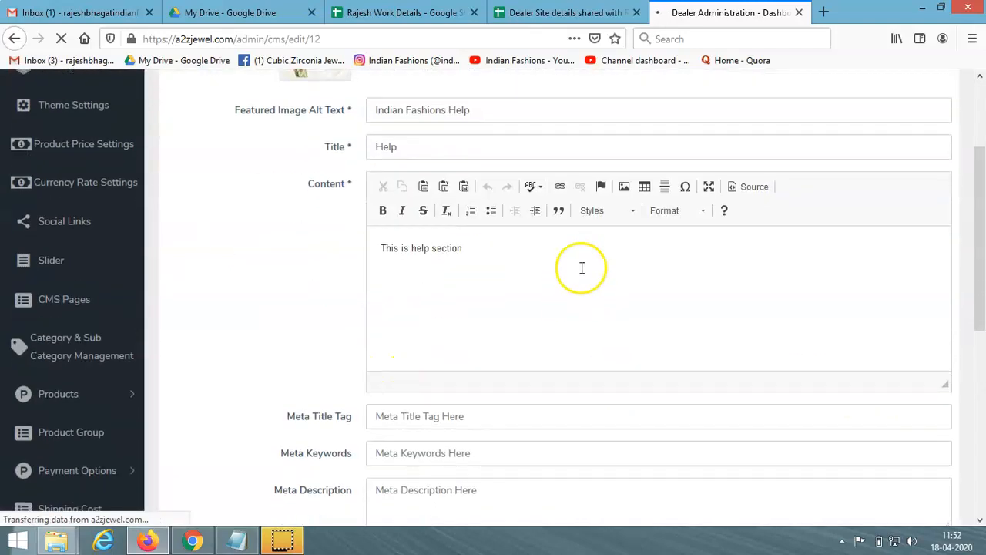
left_click_drag(493, 252, 367, 255)
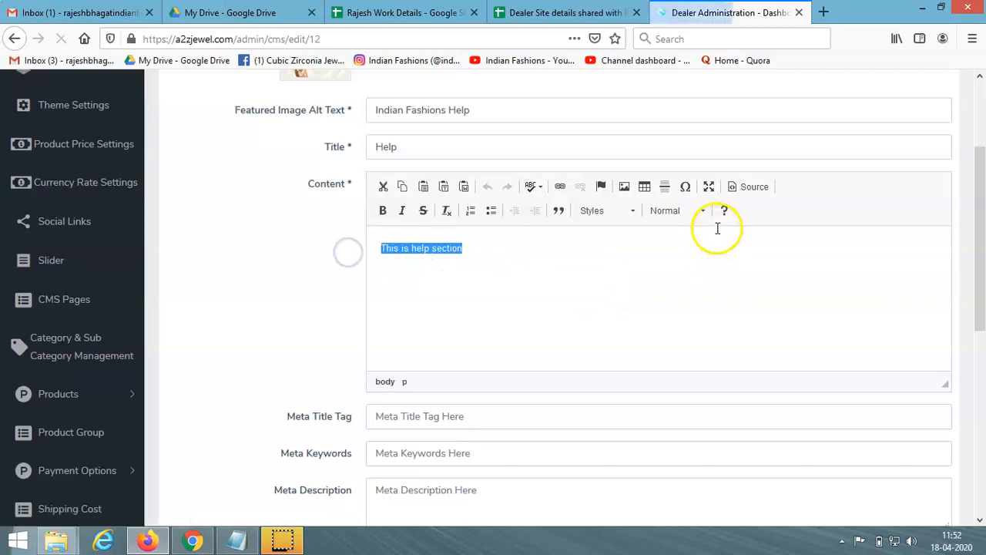
left_click_drag(475, 249, 363, 250)
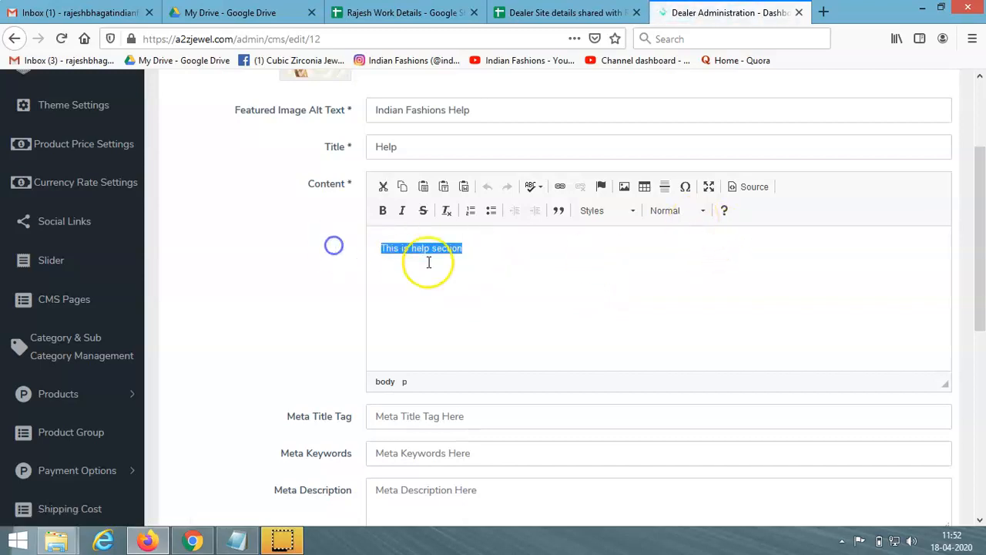
type("He")
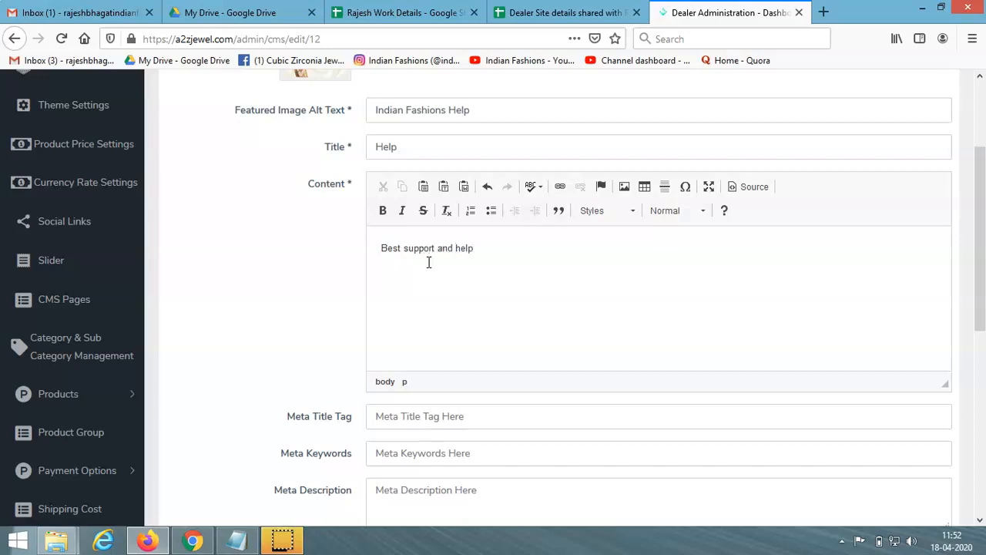
Step: Format "Best support and help" as Heading 3 and add the line "we are the best support is the world" below it
left_click_drag(493, 258, 304, 244)
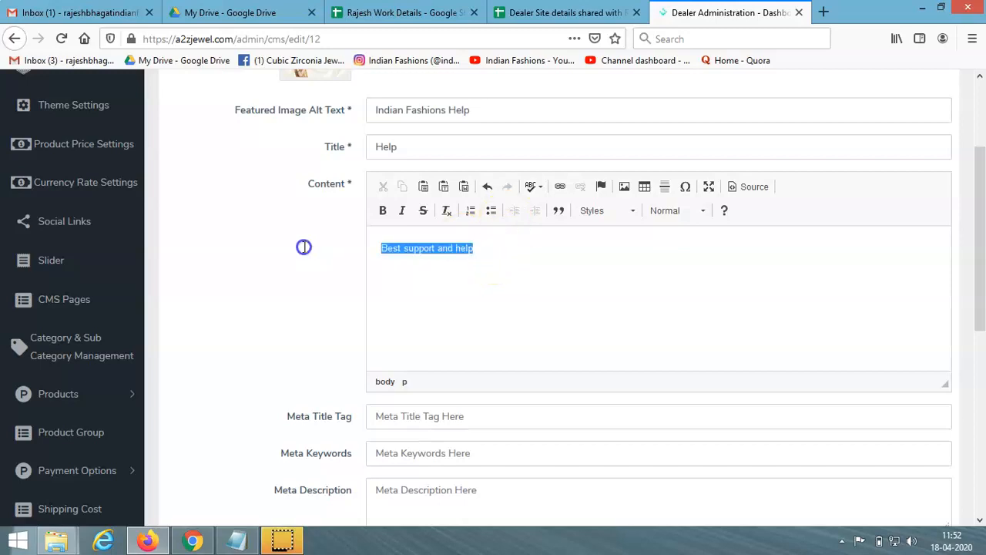
left_click(703, 212)
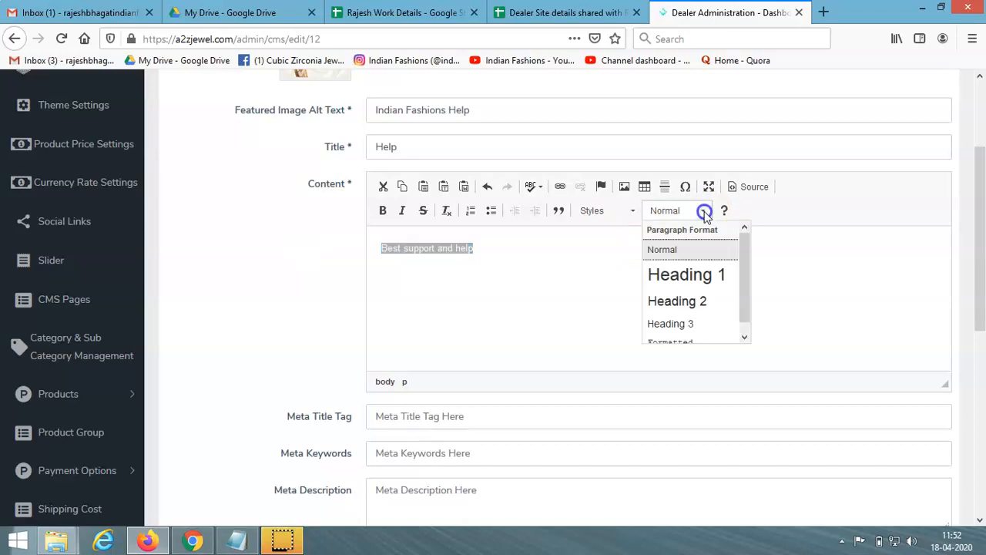
left_click(692, 324)
left_click(516, 247)
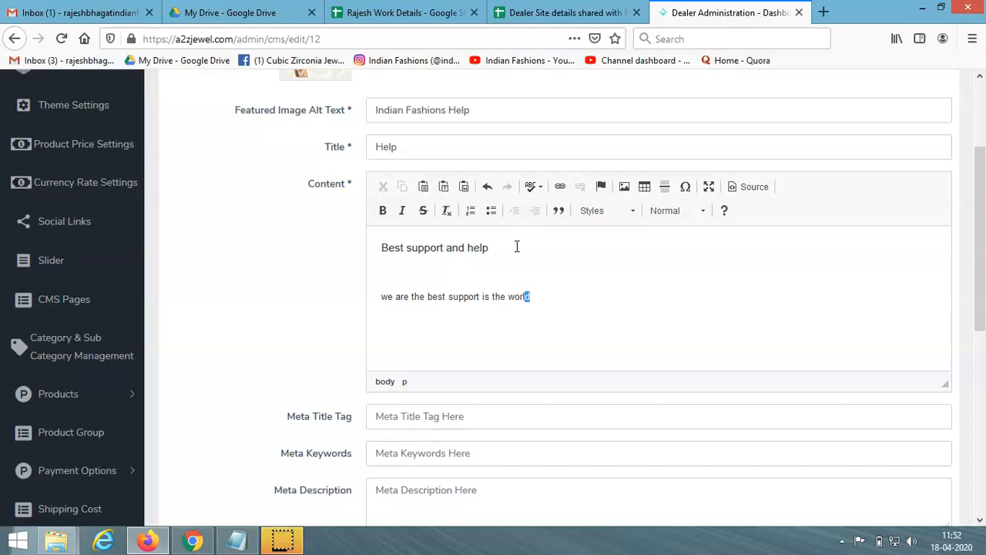
key("Right")
type("lp  we are the best support is the world")
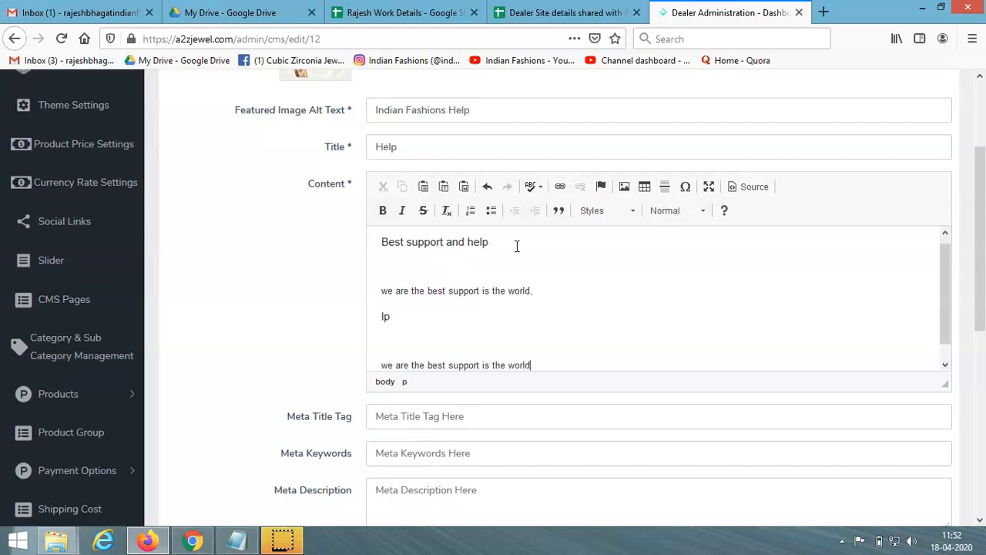
key("shift+Home")
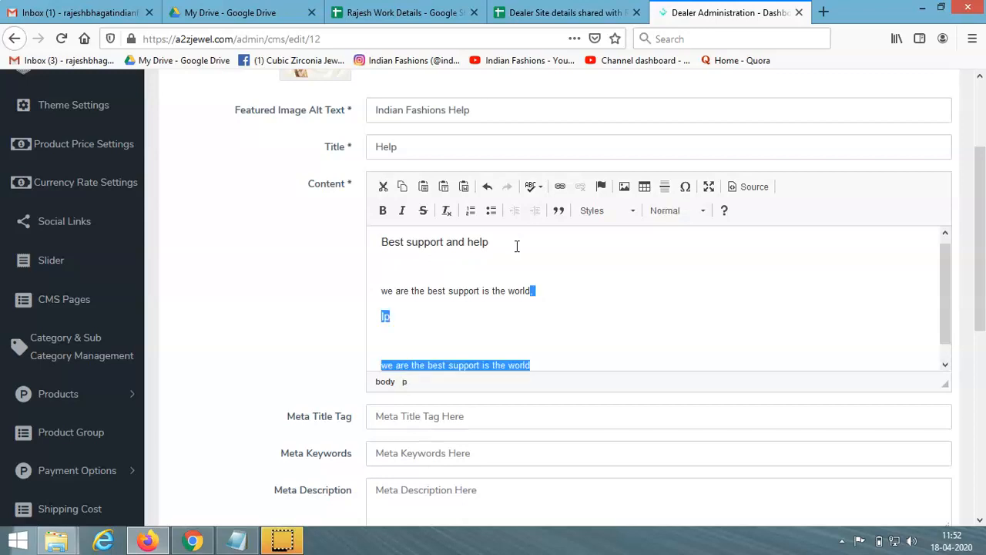
key("BackSpace")
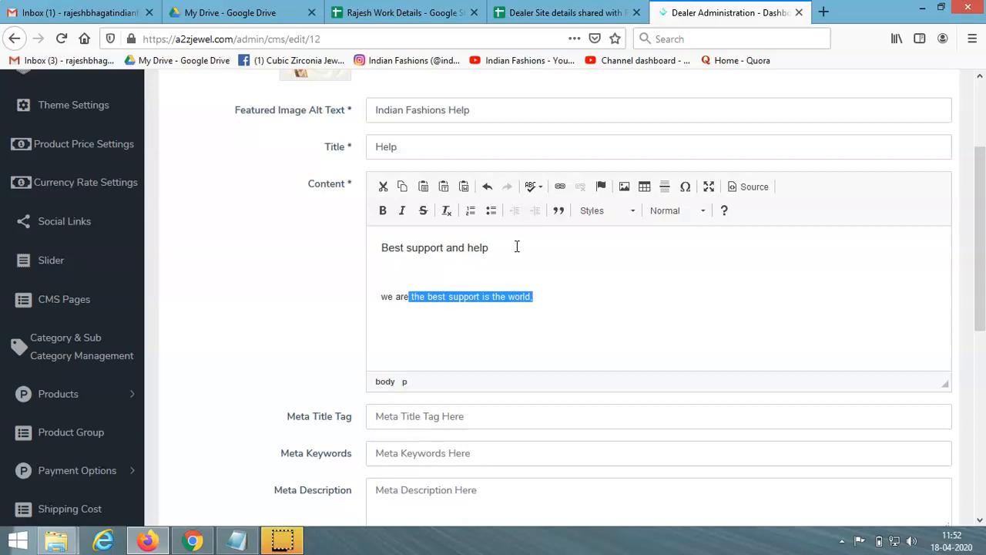
Step: Repeat "we are the best support is the world," in the paragraph under the heading until it contains seven copies
key("End")
key("BackSpace")
type(",")
type("we are the best support is the world.")
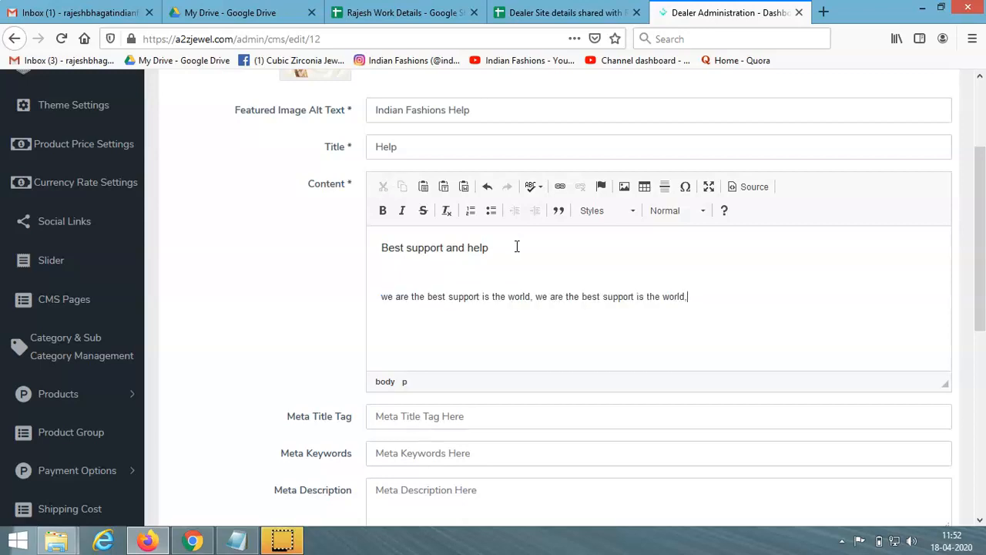
type("we are the best support is the world,")
type("we are the best support is the world,")
type("we are the best support is the world,")
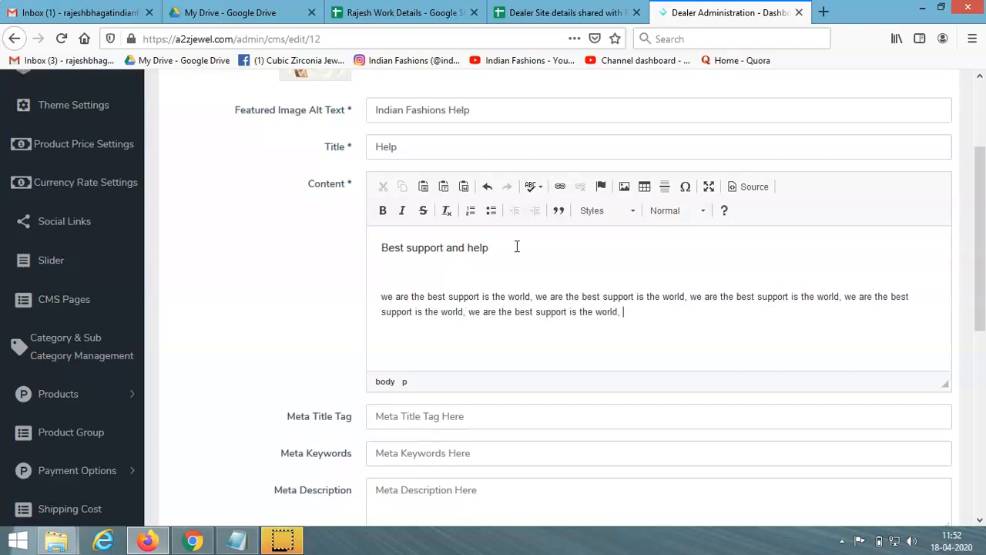
type("we are the best support is the world.")
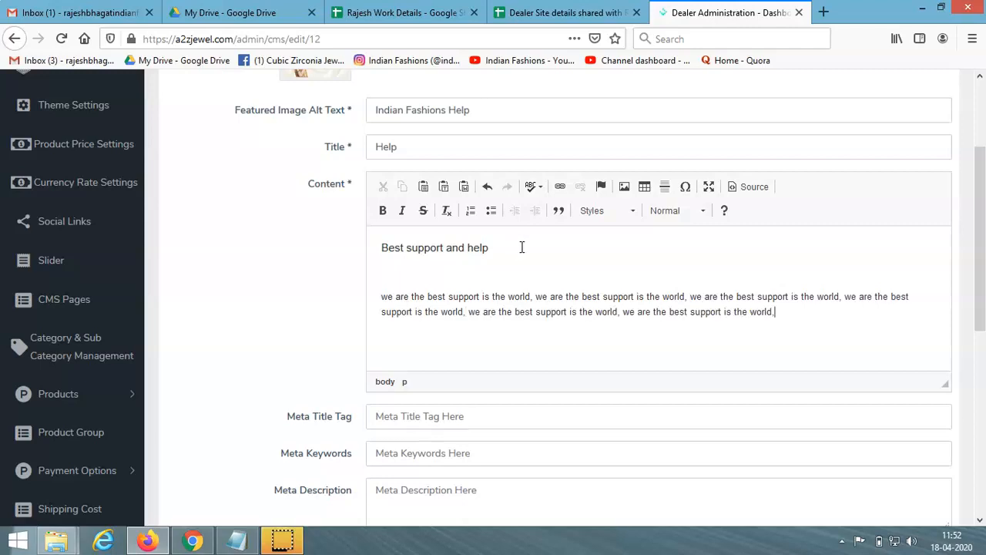
type("we are the best support is the world,")
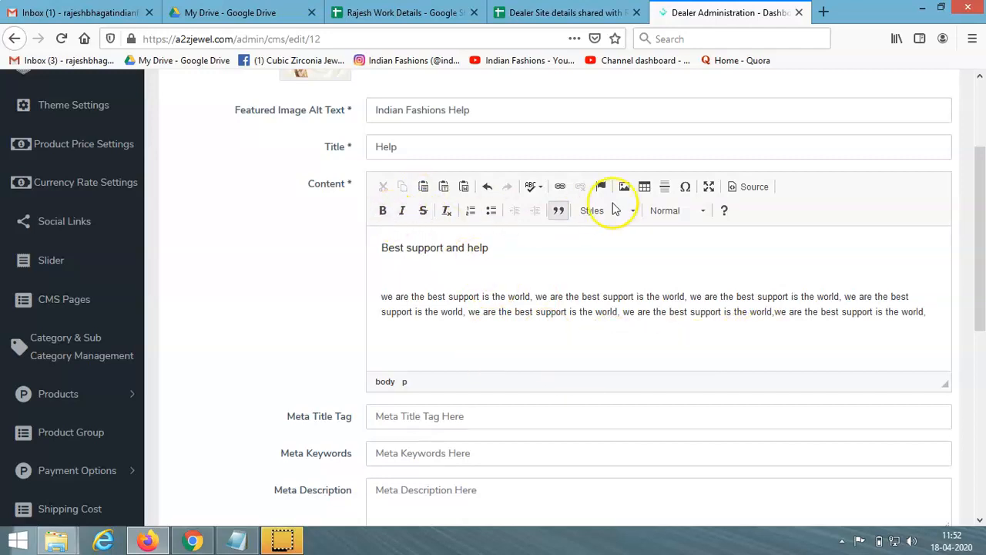
Step: Save the edited Help page, switch to Chrome and reload the storefront's Help page to check the new content
left_click(616, 211)
left_click(619, 212)
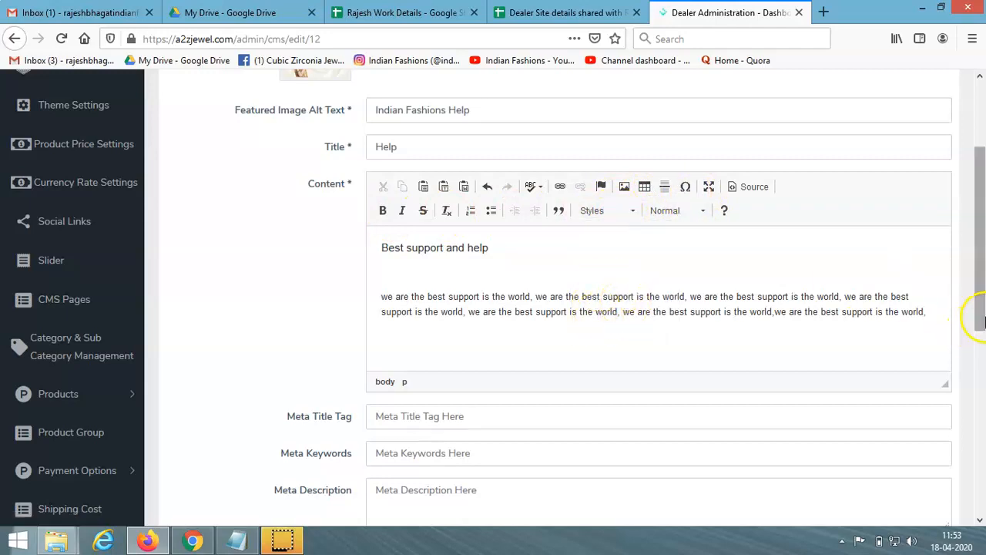
left_click_drag(982, 287, 971, 481)
left_click(559, 449)
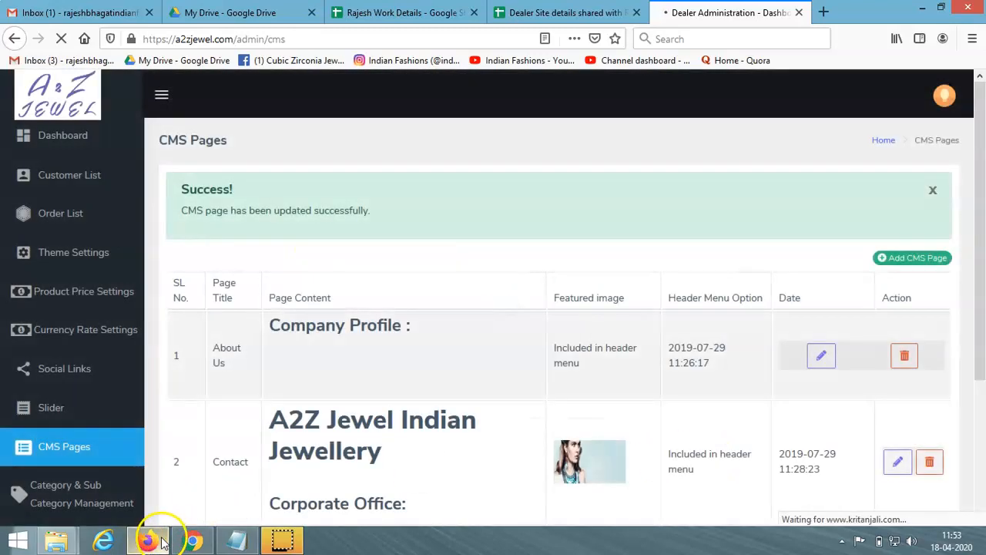
left_click(154, 541)
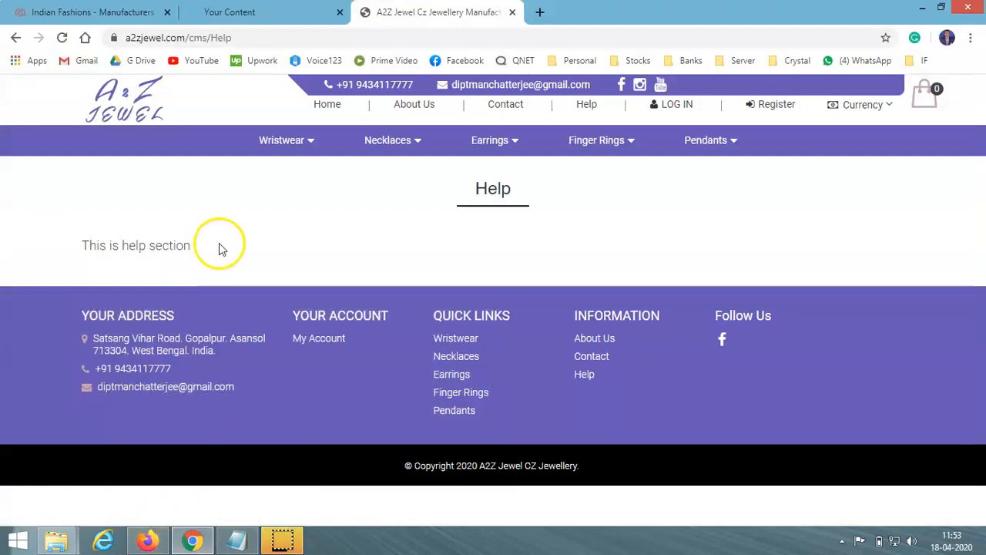
left_click(61, 37)
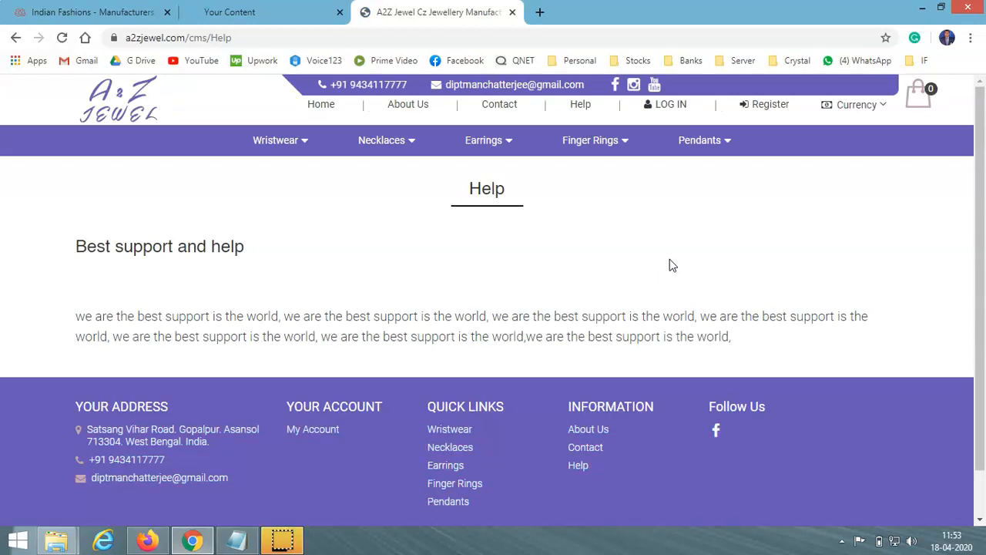
Step: Switch to Firefox, reopen the Help page for editing and view the link options for the "Best support and help" heading without adding one
left_click(151, 542)
scroll(623, 418, "down", 3)
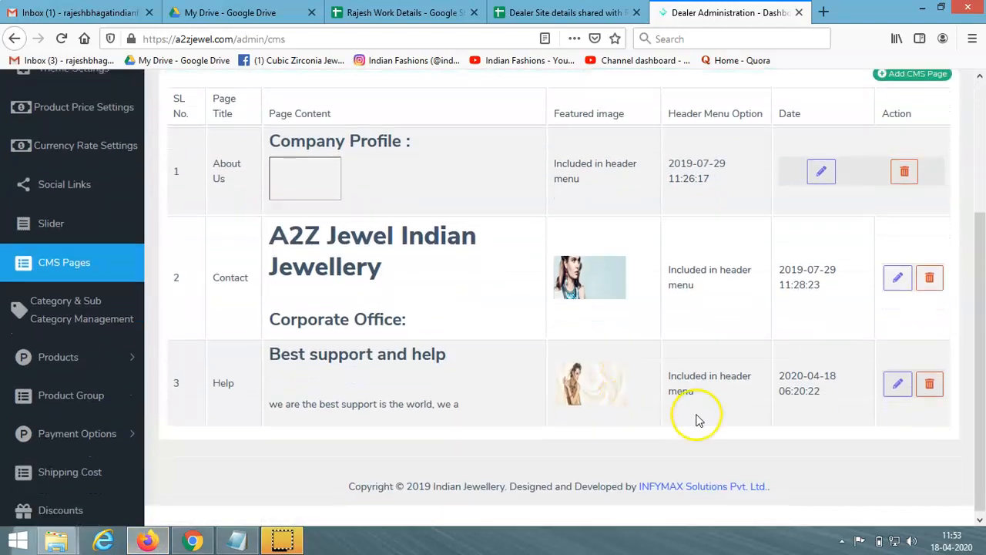
left_click(898, 381)
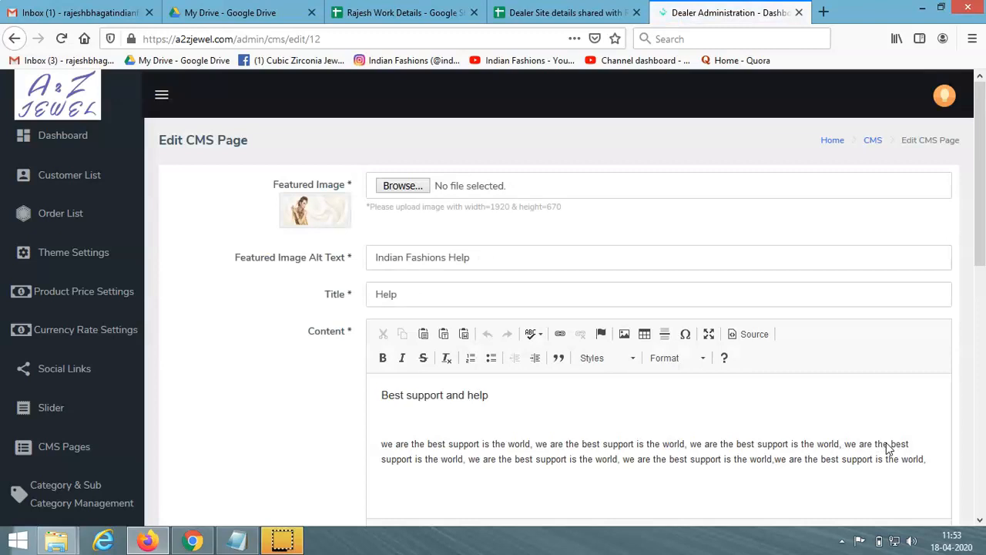
scroll(351, 407, "down", 1)
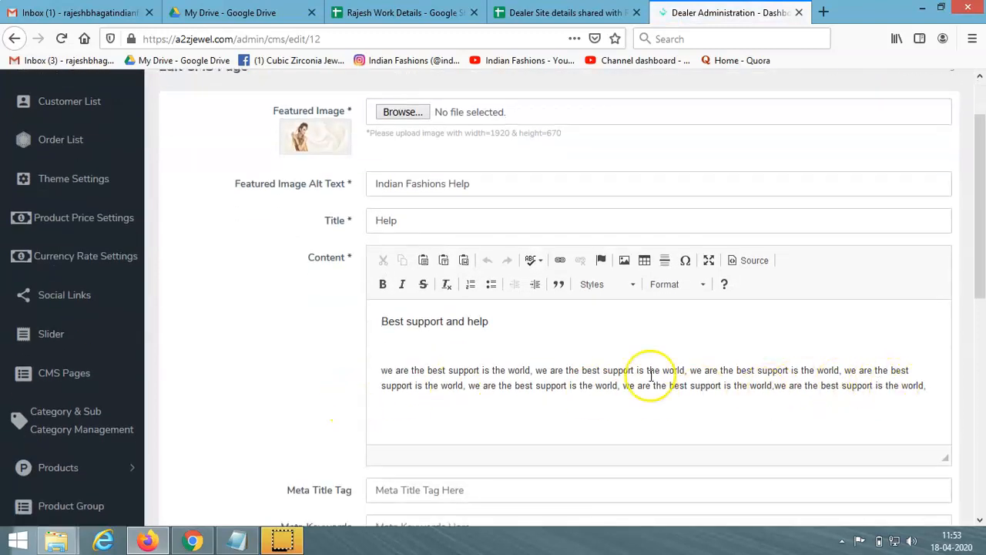
left_click_drag(497, 321, 308, 324)
left_click(560, 259)
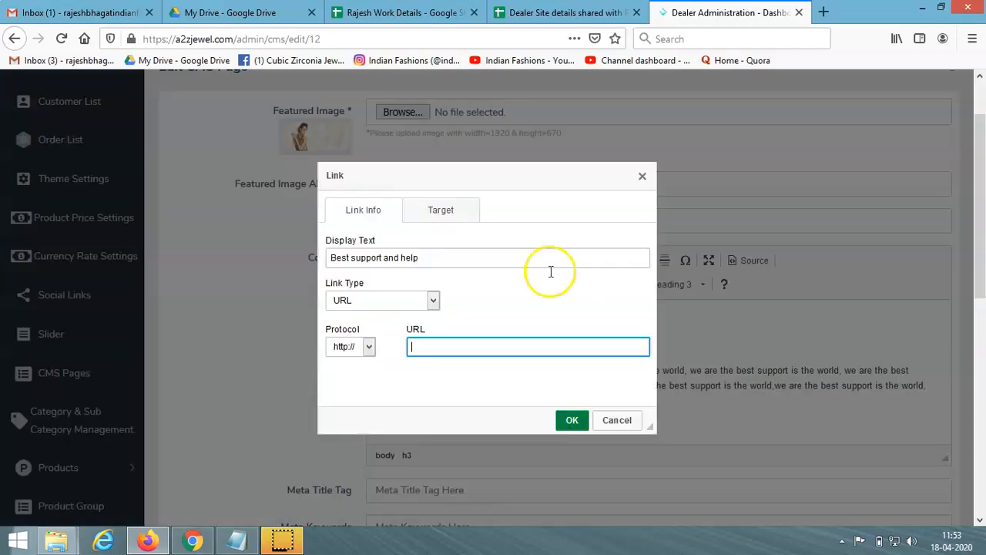
left_click(617, 420)
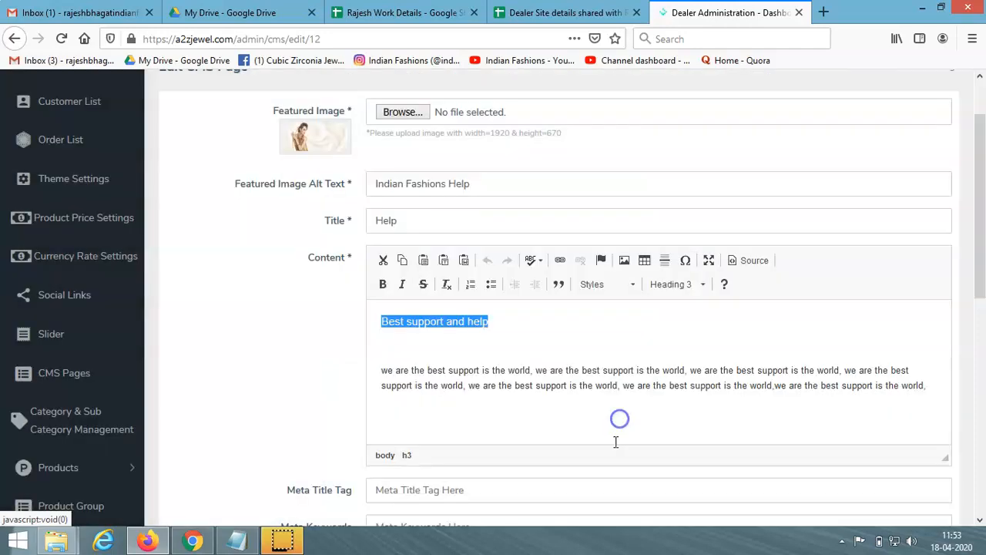
Step: Examine the image info and link options for inserting an image below the heading, and close them without inserting anything
left_click(458, 346)
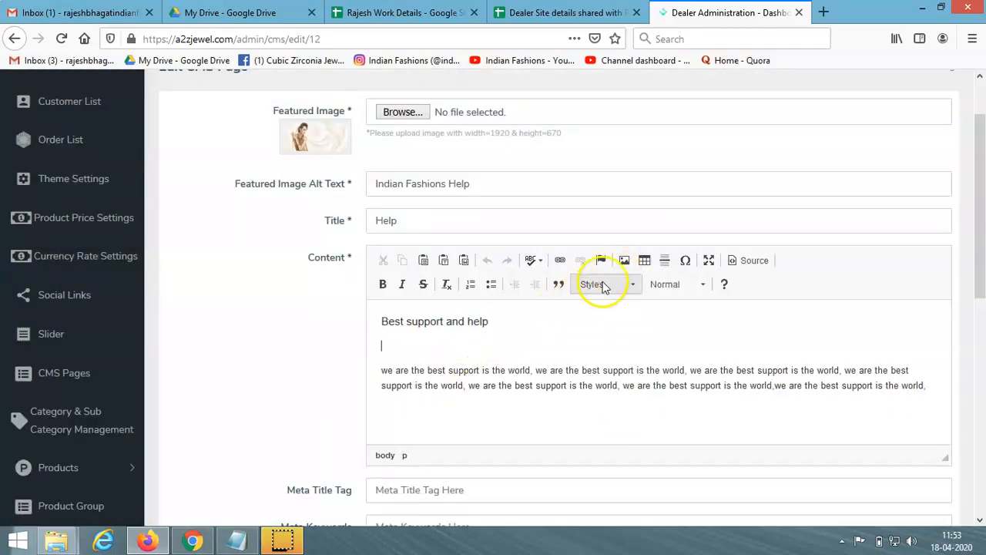
left_click(623, 260)
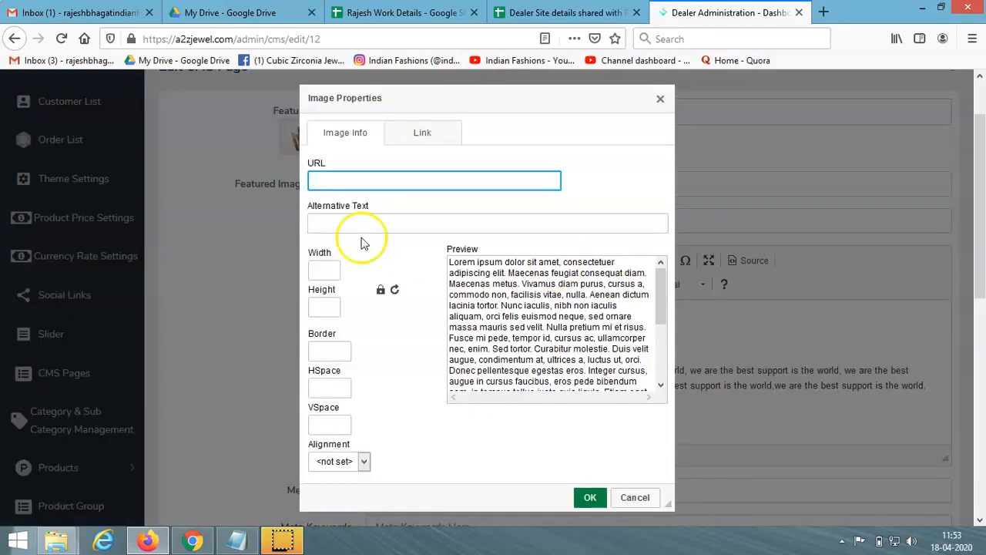
left_click(425, 137)
left_click(343, 139)
left_click(347, 178)
left_click(346, 223)
left_click(349, 251)
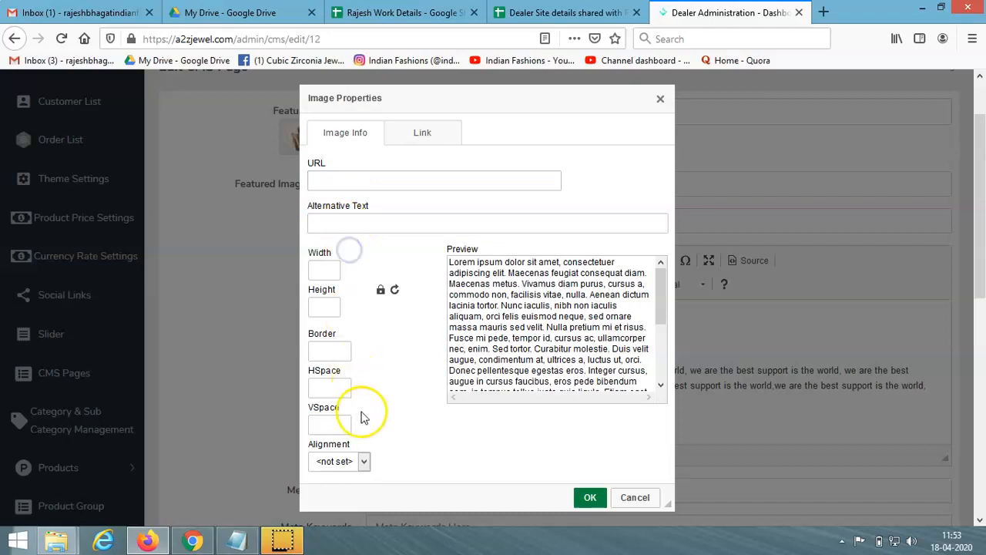
scroll(363, 417, "down", 2)
scroll(378, 408, "up", 3)
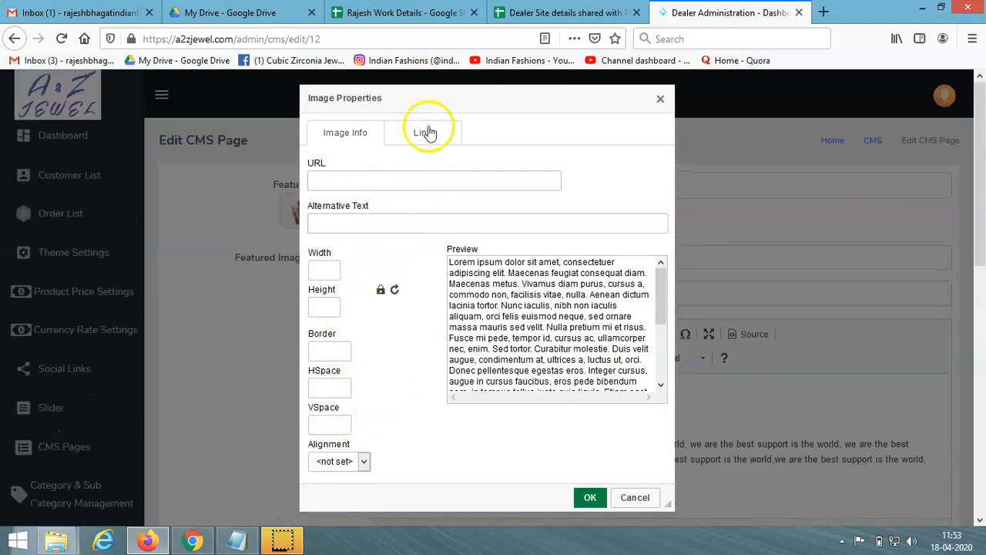
left_click(426, 132)
left_click(349, 132)
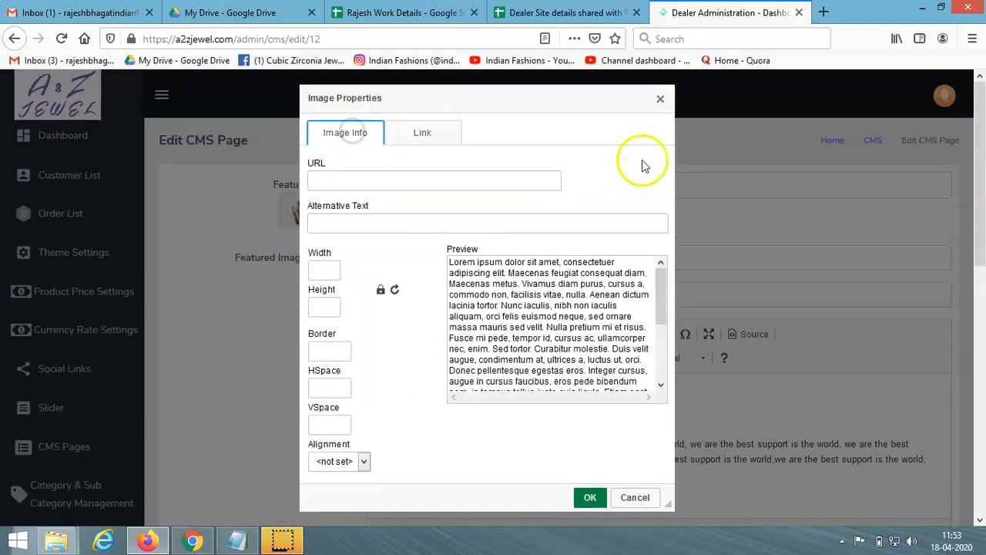
left_click(659, 102)
Step: Review the Help page's content in the editor and switch to Chrome to view the page on the storefront
scroll(598, 411, "down", 1)
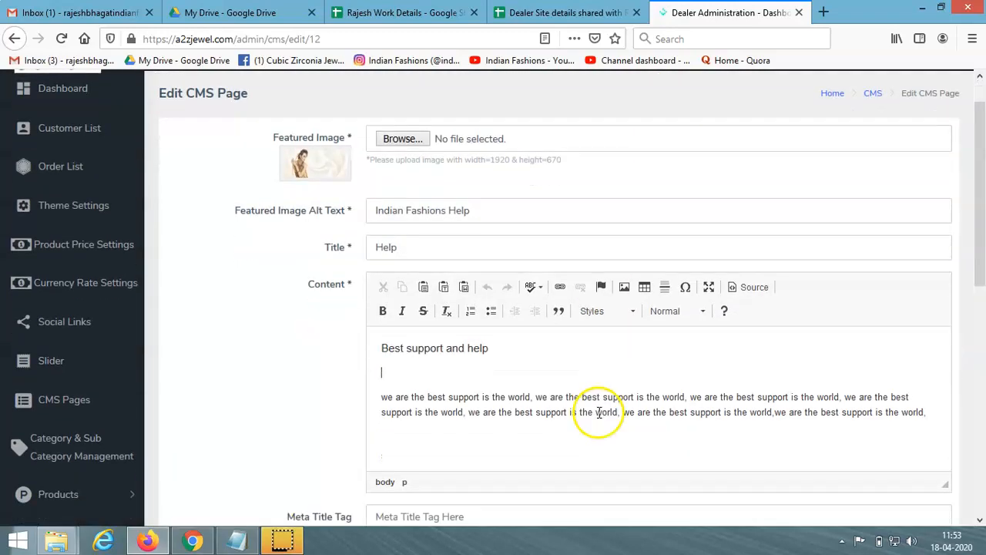
scroll(599, 412, "down", 1)
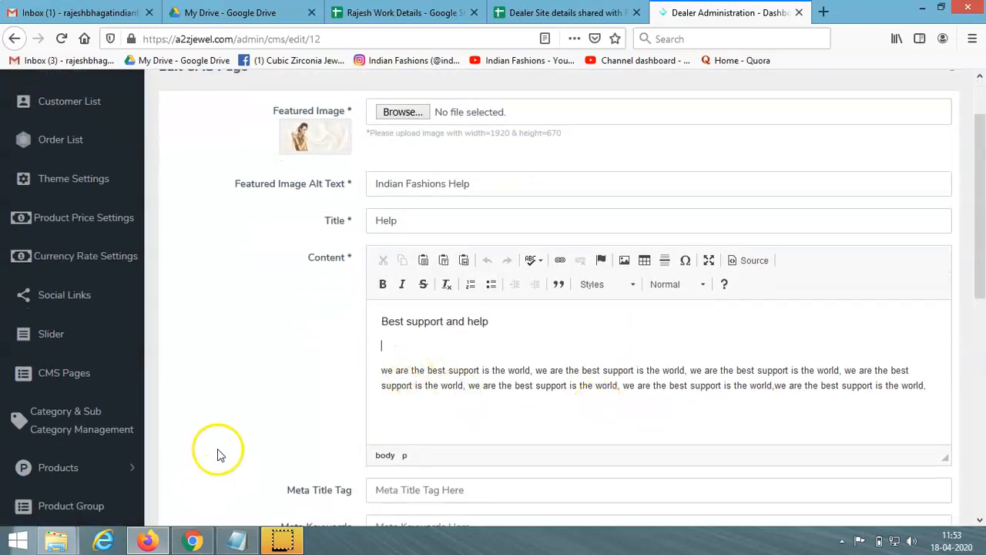
left_click(196, 539)
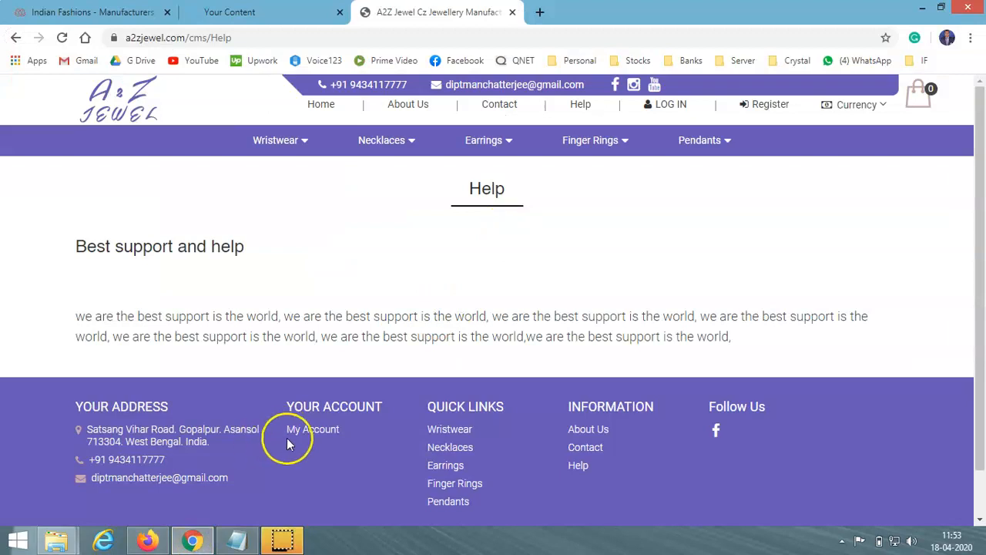